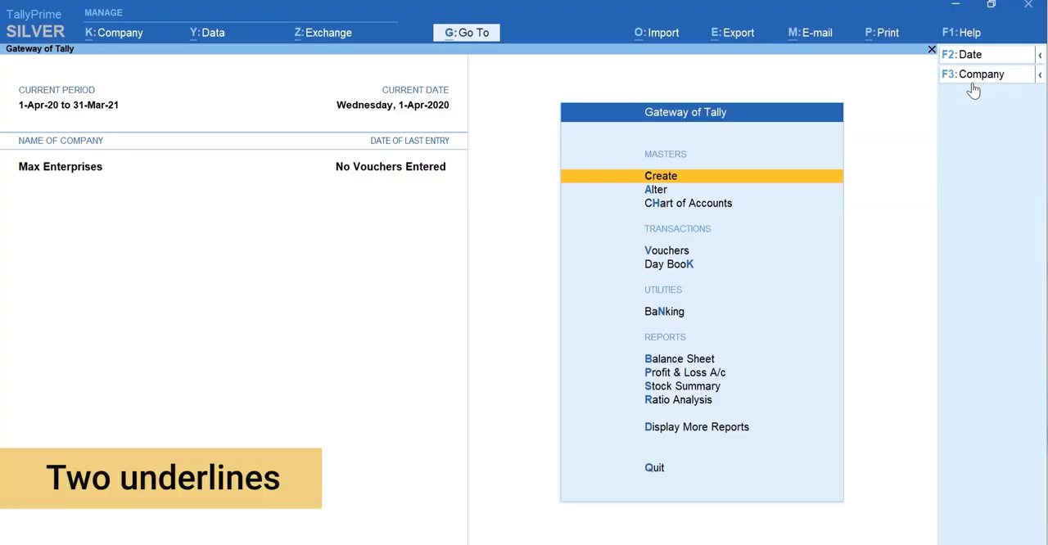
# - Open a new sales voucher and start creating a ledger from its party account field
pyautogui.press('ctrl')
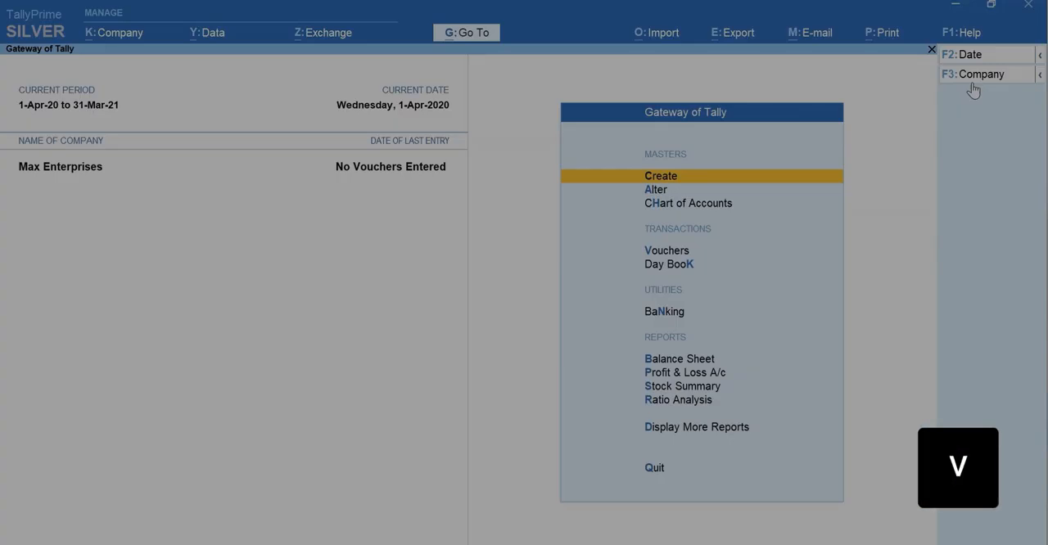
pyautogui.press('v')
pyautogui.press('F8')
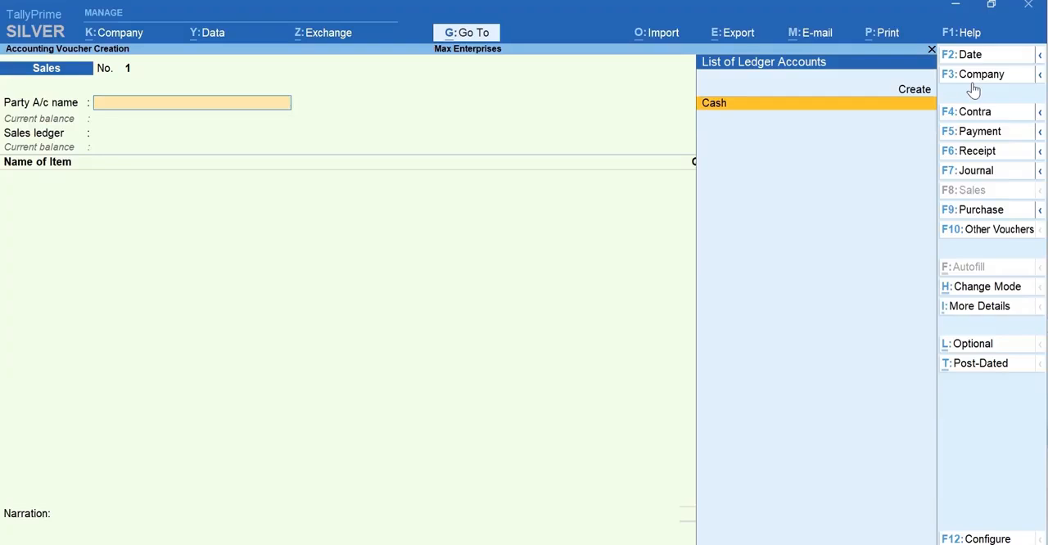
pyautogui.hotkey('alt', 'c')
pyautogui.hotkey('alt', 'c')
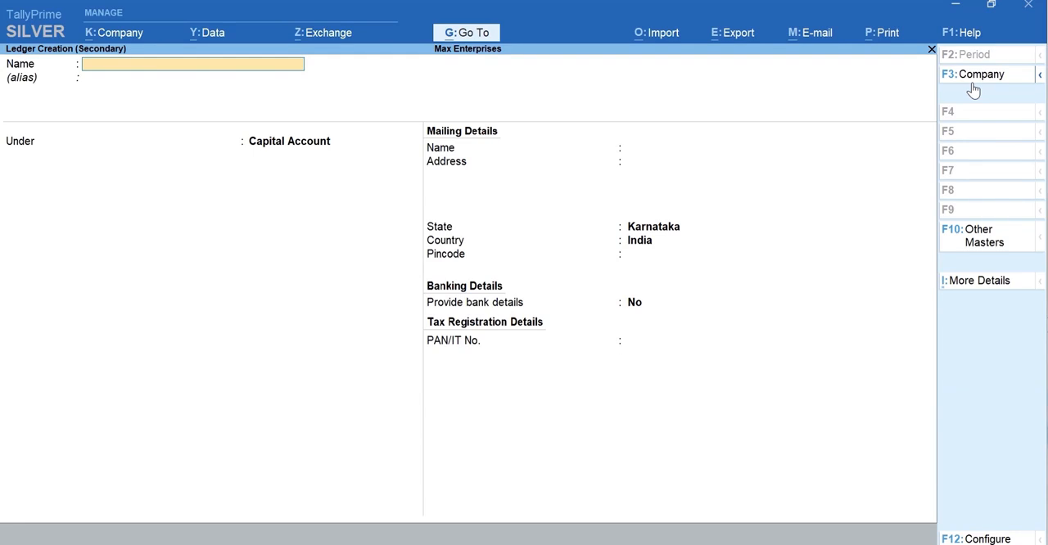
# - Name the customer ledger Ace Electronics and place it under the Sundry Debtors group
pyautogui.write('Ac')
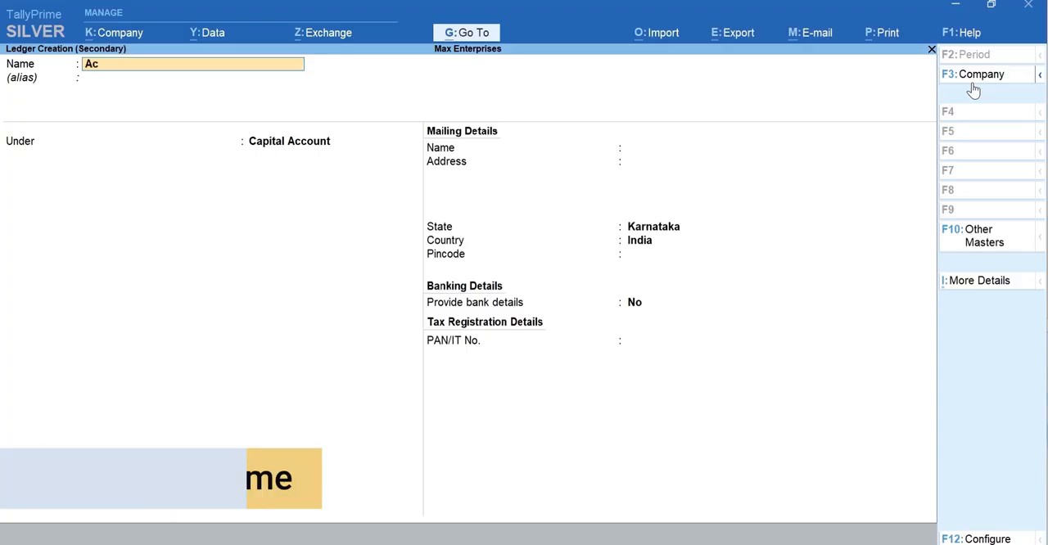
pyautogui.write('e Electronics')
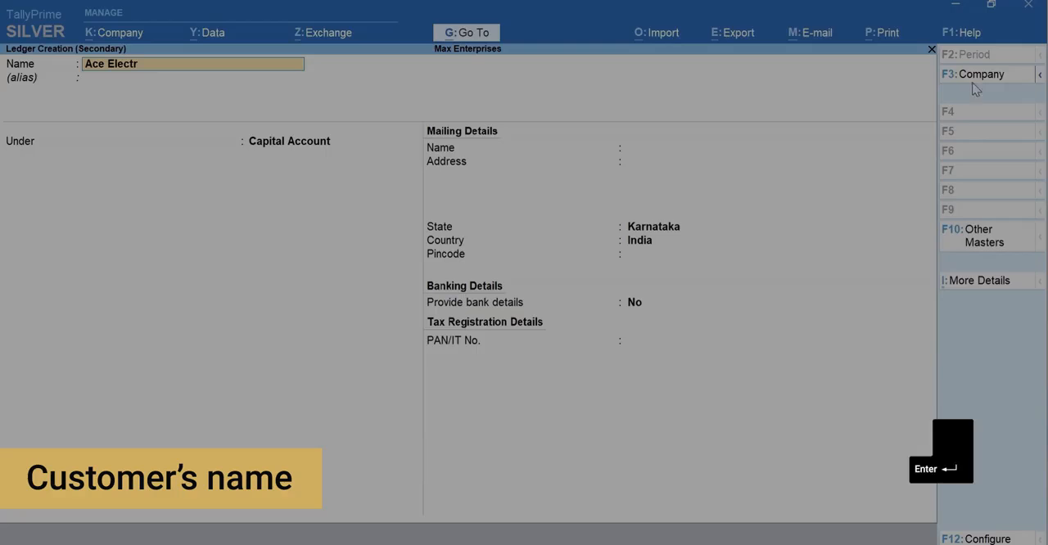
pyautogui.press('Return')
pyautogui.press('Return')
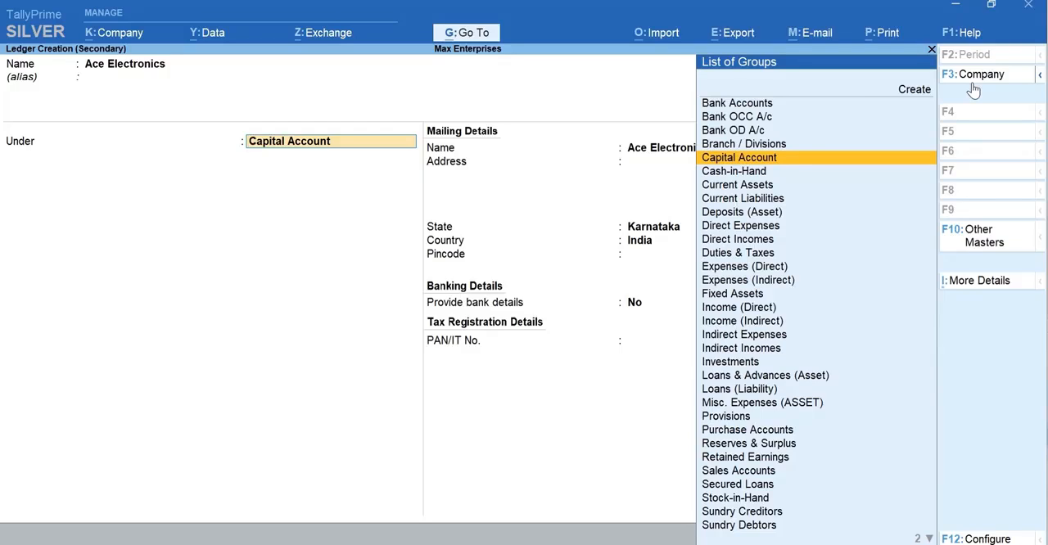
pyautogui.write('D')
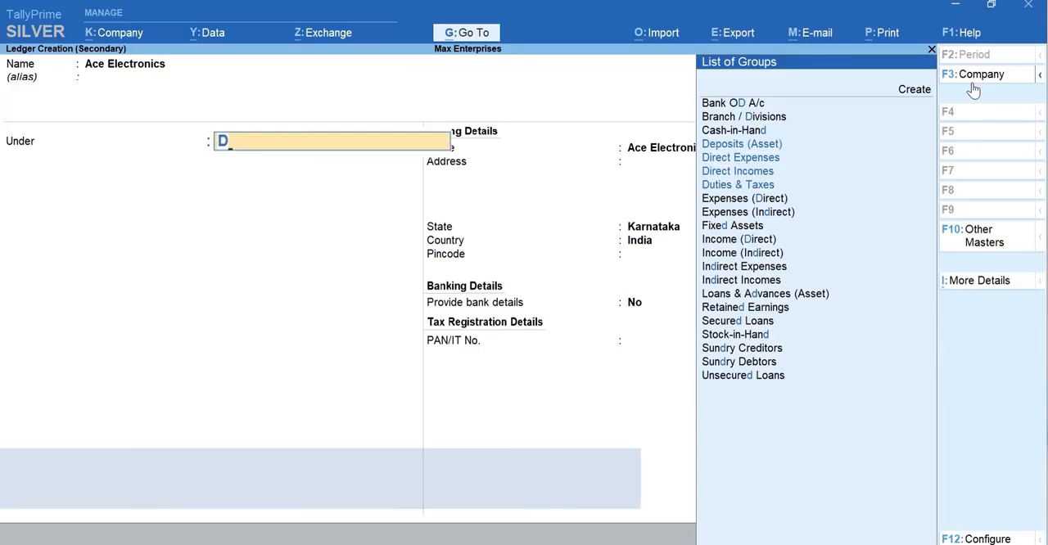
pyautogui.write('e')
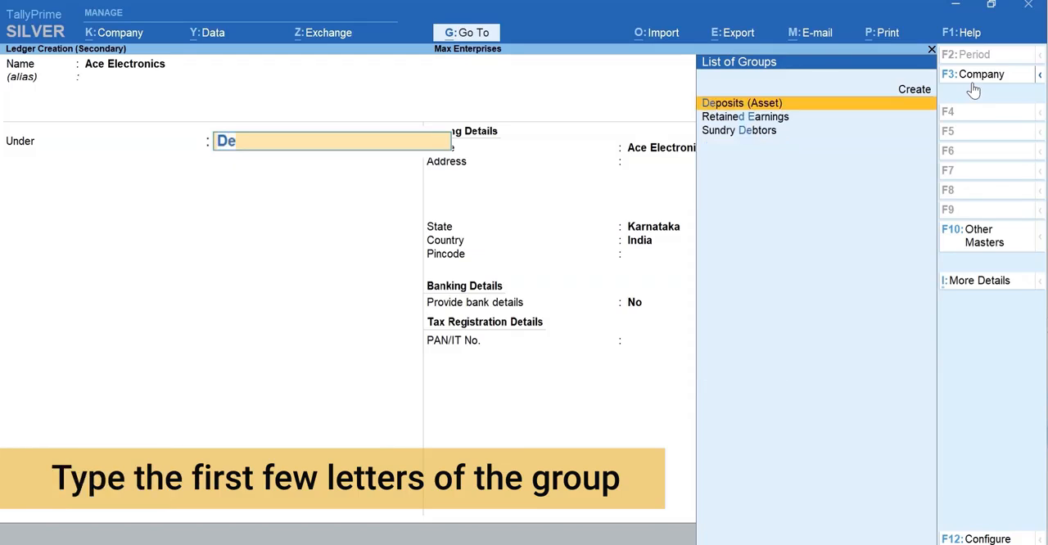
pyautogui.write('b')
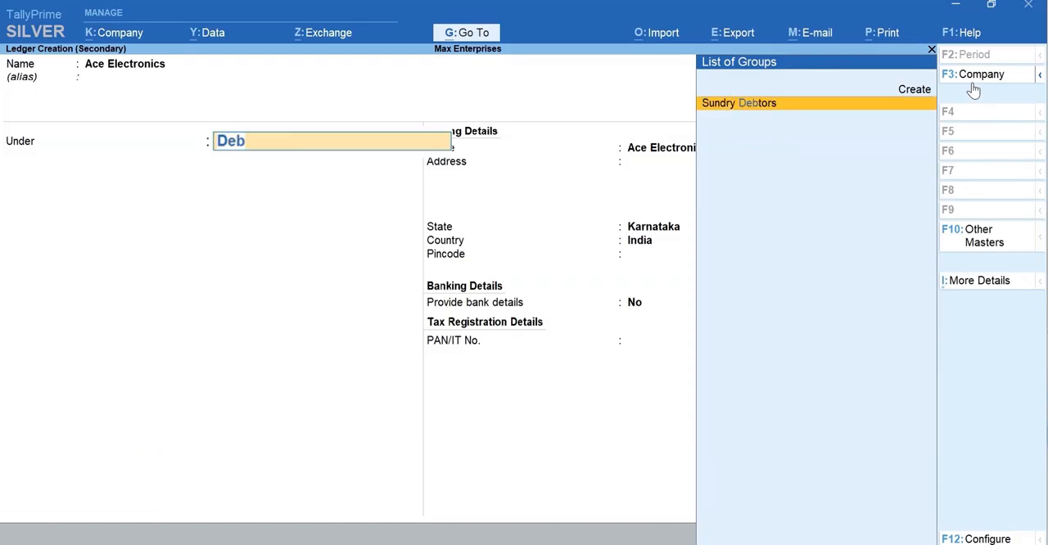
pyautogui.press('Return')
# - Fill in the customer's mailing address lines, keeping the mailing name the same as the ledger name
pyautogui.press('Return')
pyautogui.write('345,7th')
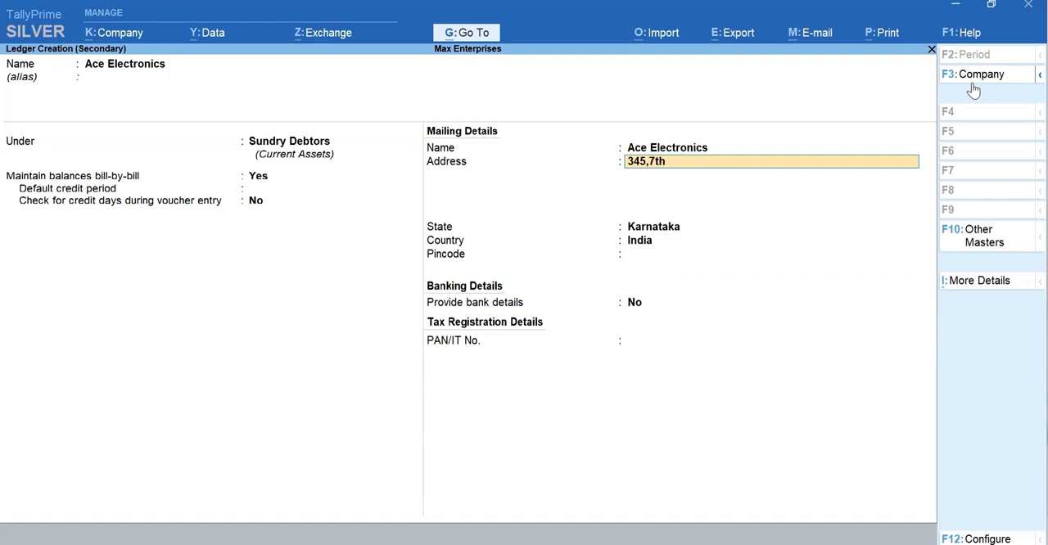
pyautogui.write(' Cross')
pyautogui.press('Return')
pyautogui.write('Koramangala')
pyautogui.press('Return')
pyautogui.write('Bengaluru')
# - Keep the state as Karnataka and country as India, enter the customer's pincode, and save the ledger
pyautogui.press('Return')
pyautogui.press('Return')
pyautogui.press('Return')
pyautogui.press('Return')
pyautogui.write('560034')
pyautogui.press('Return')
pyautogui.press('Return')
pyautogui.press('Return')
pyautogui.press('y')
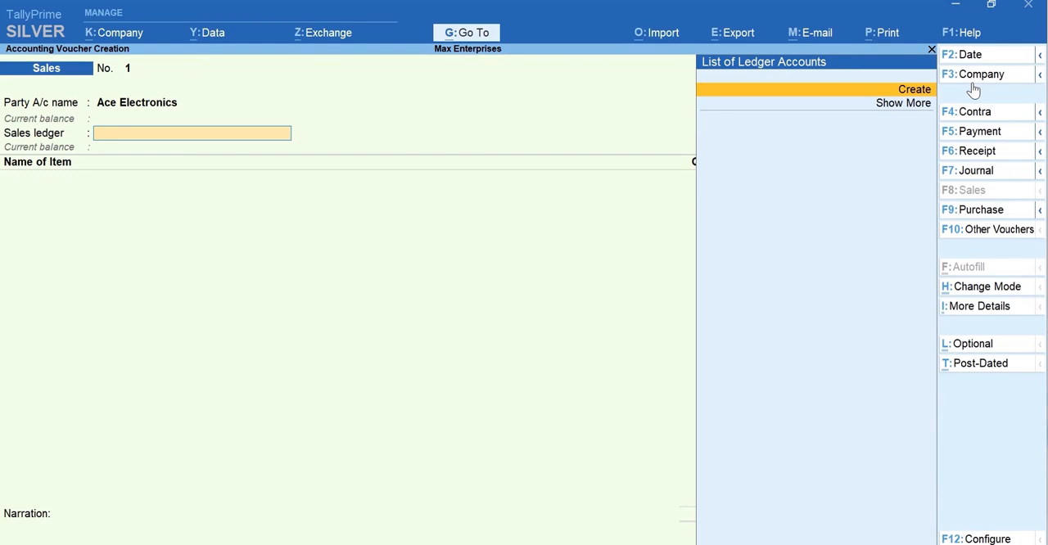
# - Leave the sales voucher without saving it and open the ledger creation form from the Gateway of Tally
pyautogui.press('Escape')
pyautogui.press('Escape')
pyautogui.press('Return')
pyautogui.press('ctrl')
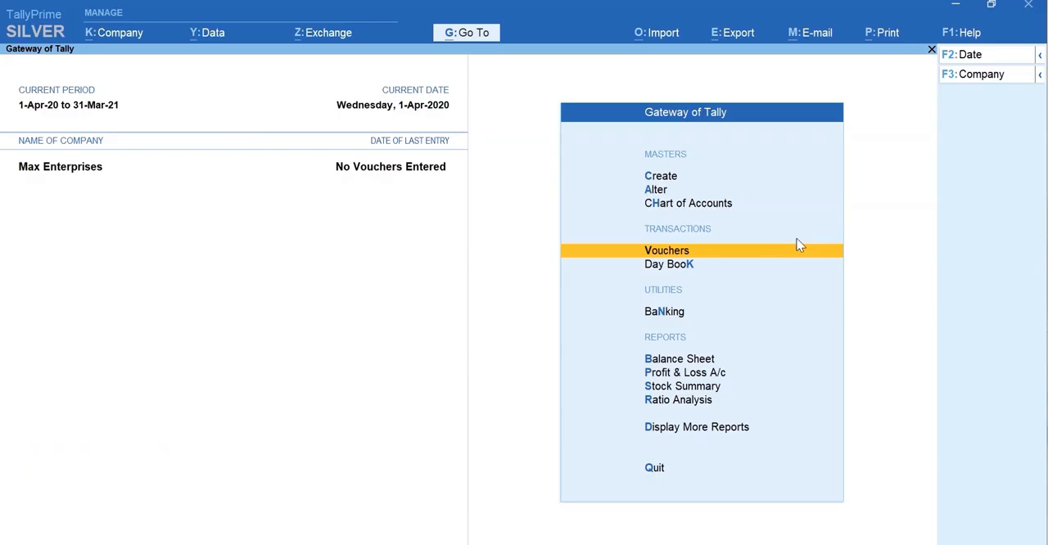
pyautogui.press('c')
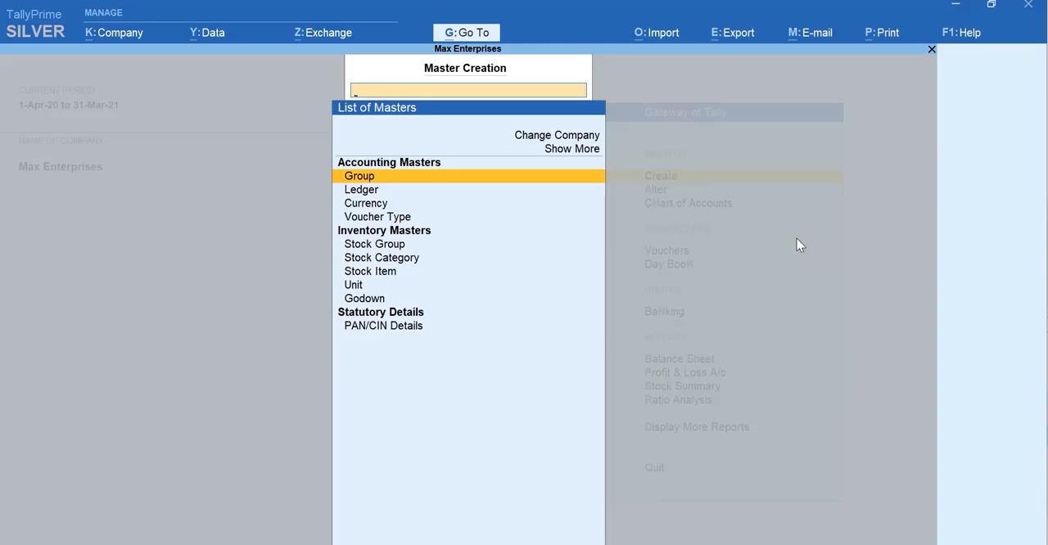
pyautogui.write('L')
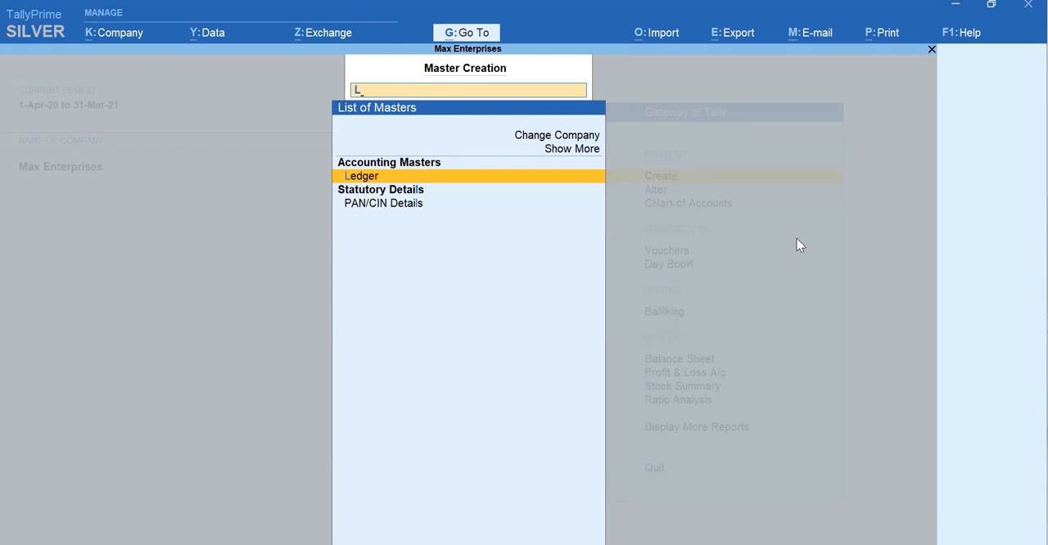
pyautogui.press('Return')
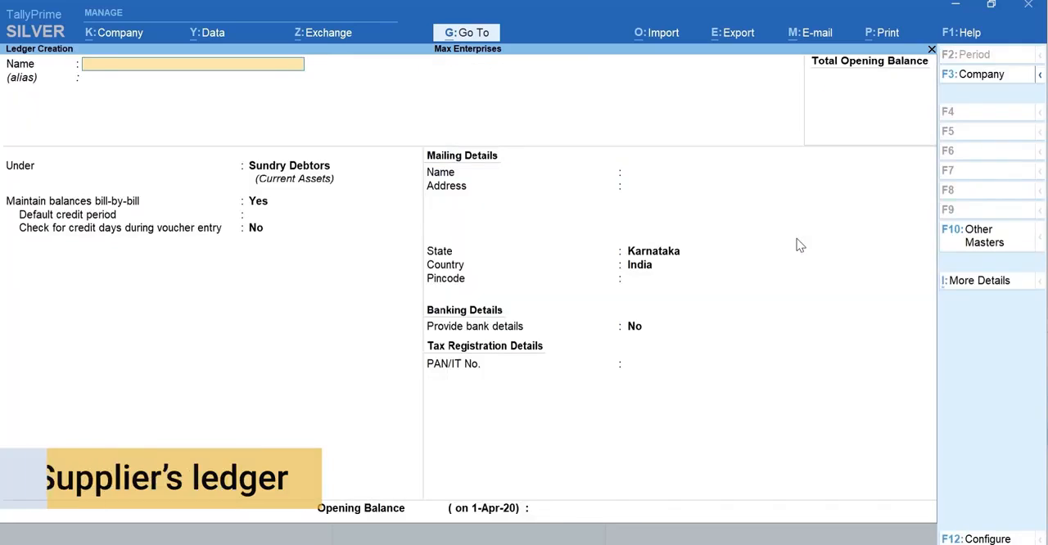
# - Name the supplier ledger A-One Electronics and place it under the Sundry Creditors group
pyautogui.write('A-One')
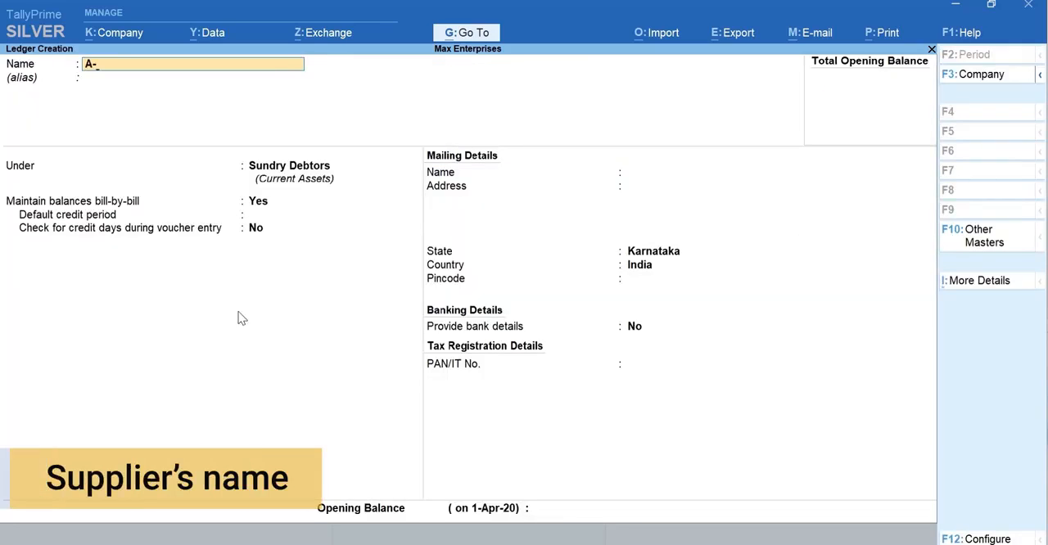
pyautogui.write(' Electronics')
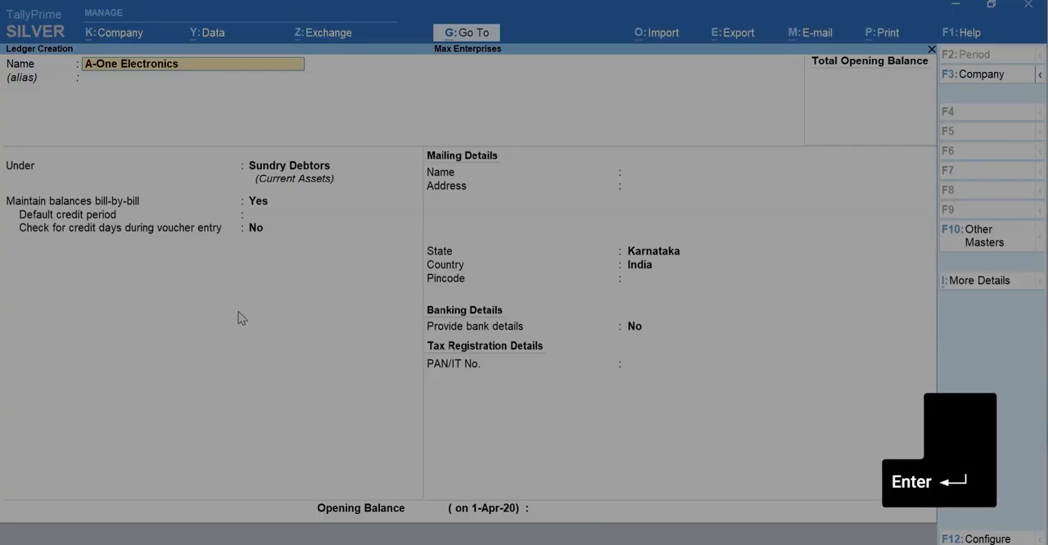
pyautogui.press('Return')
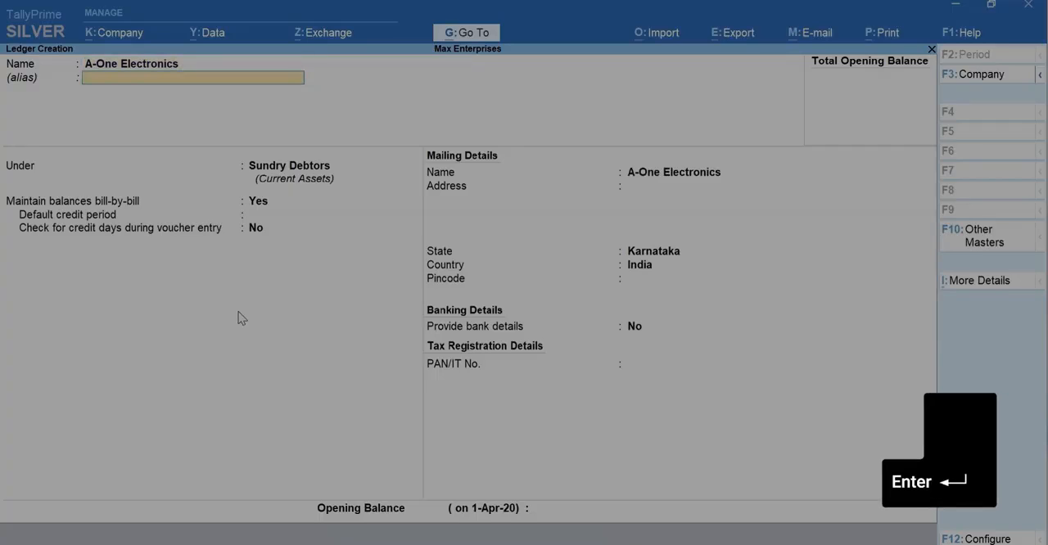
pyautogui.press('Return')
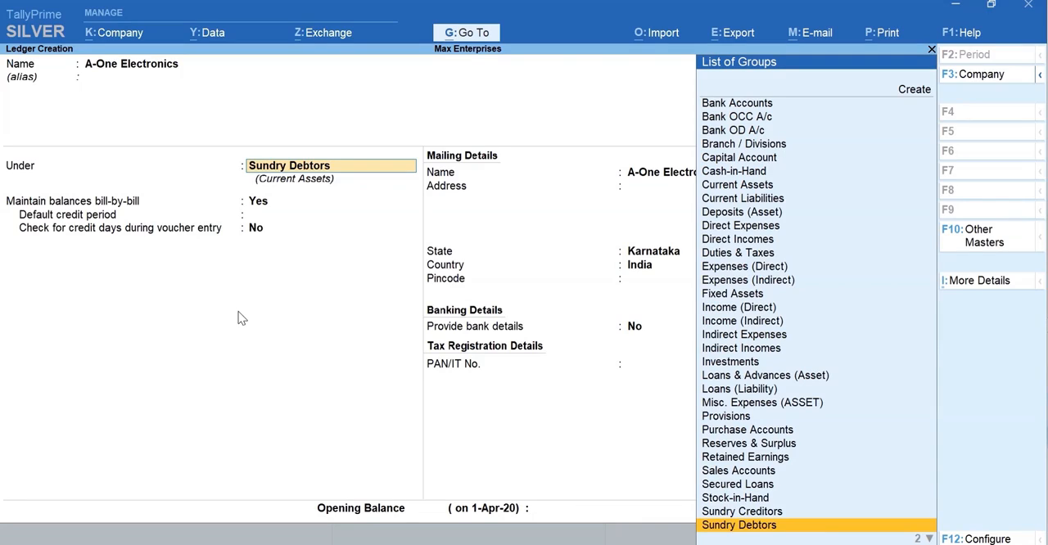
pyautogui.write('Cr')
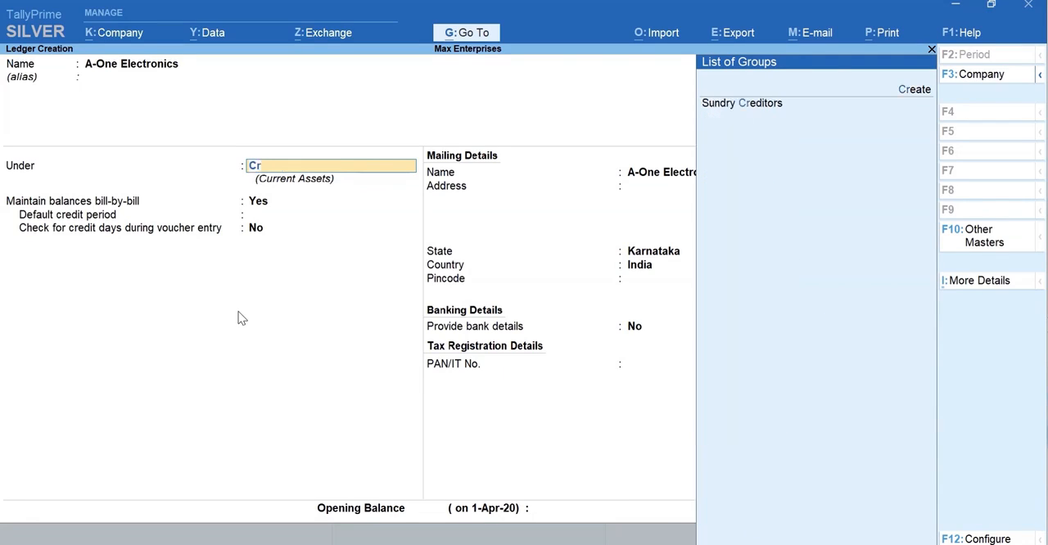
pyautogui.write('e')
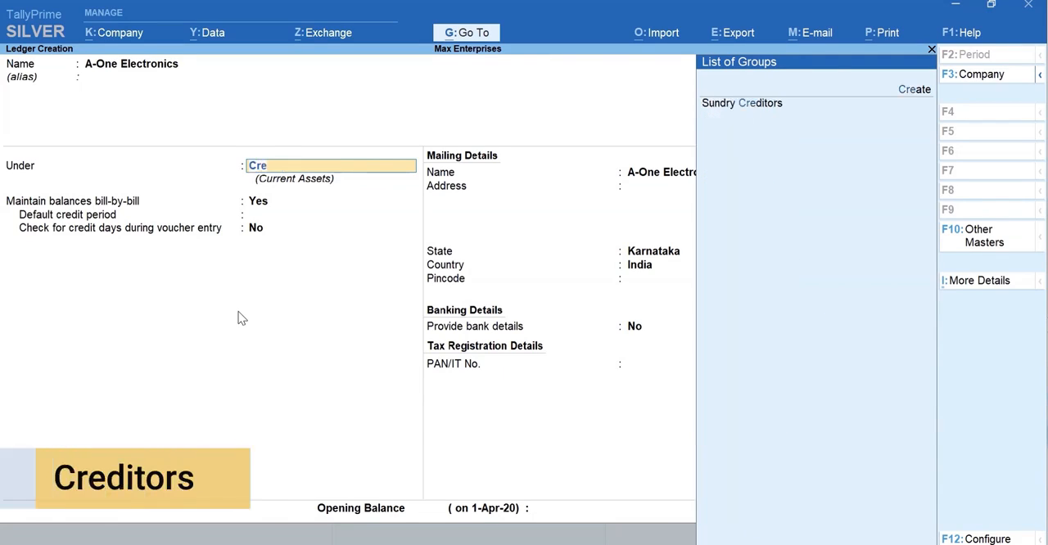
pyautogui.press('Return')
pyautogui.press('Return')
pyautogui.press('Return')
pyautogui.press('Return')
pyautogui.press('Return')
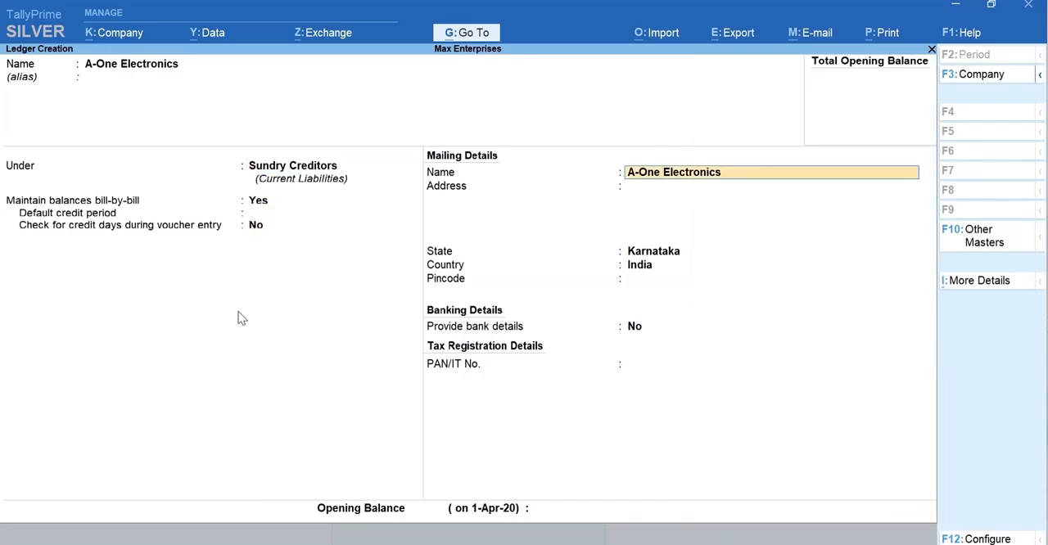
# - Accept the supplier ledger's remaining fields with their default values and save the ledger
pyautogui.press('Return')
pyautogui.press('Return')
pyautogui.press('Return')
pyautogui.press('Return')
pyautogui.press('Return')
pyautogui.press('Return')
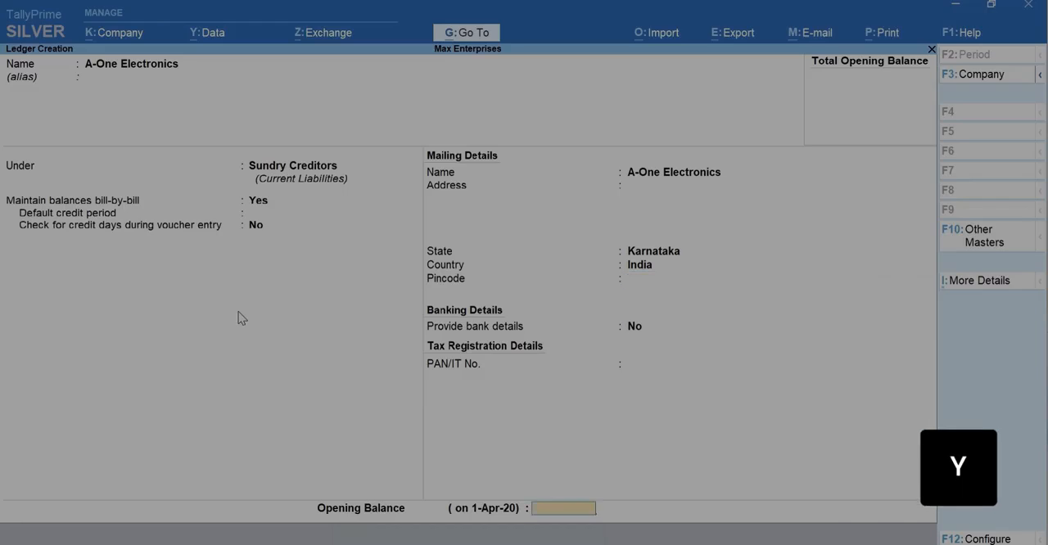
pyautogui.press('y')
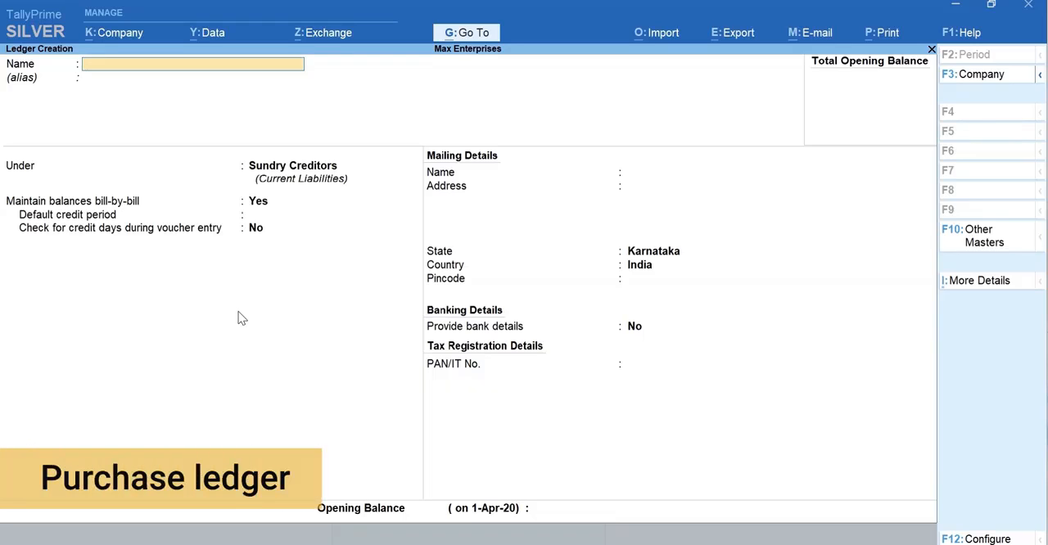
# - Create and save a ledger named Purchases under the Purchase Accounts group
pyautogui.write('Purchases')
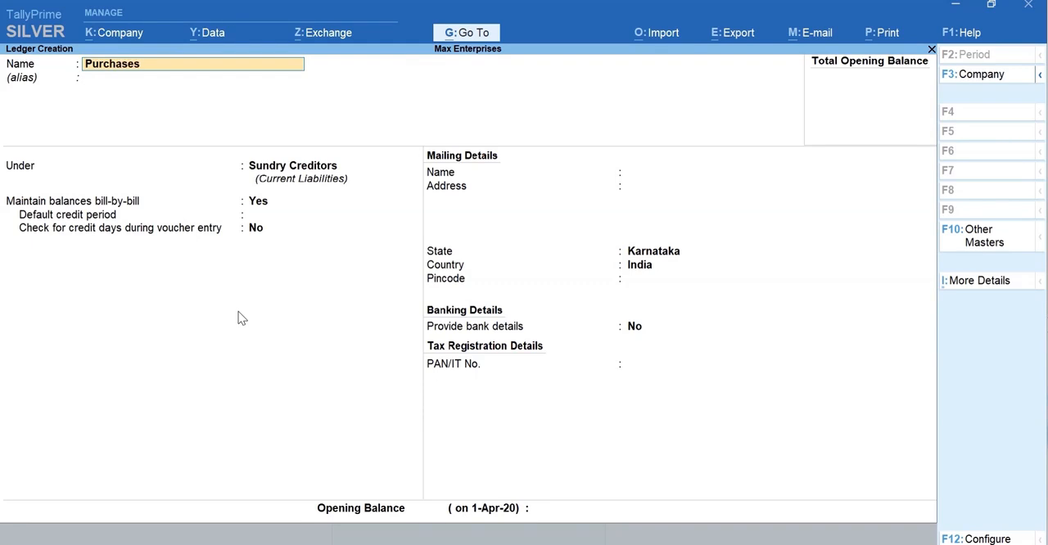
pyautogui.press('Return')
pyautogui.write('Pur')
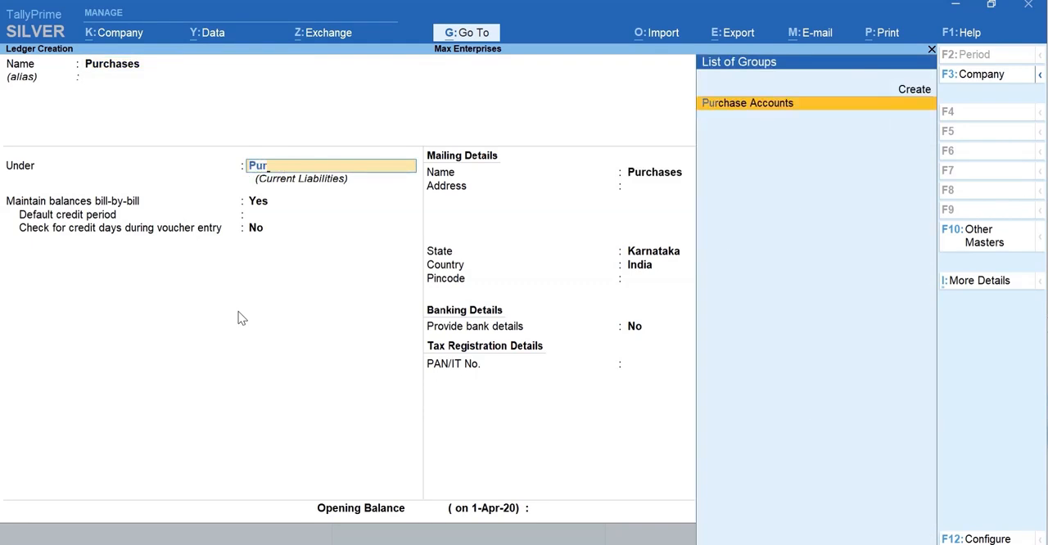
pyautogui.press('Return')
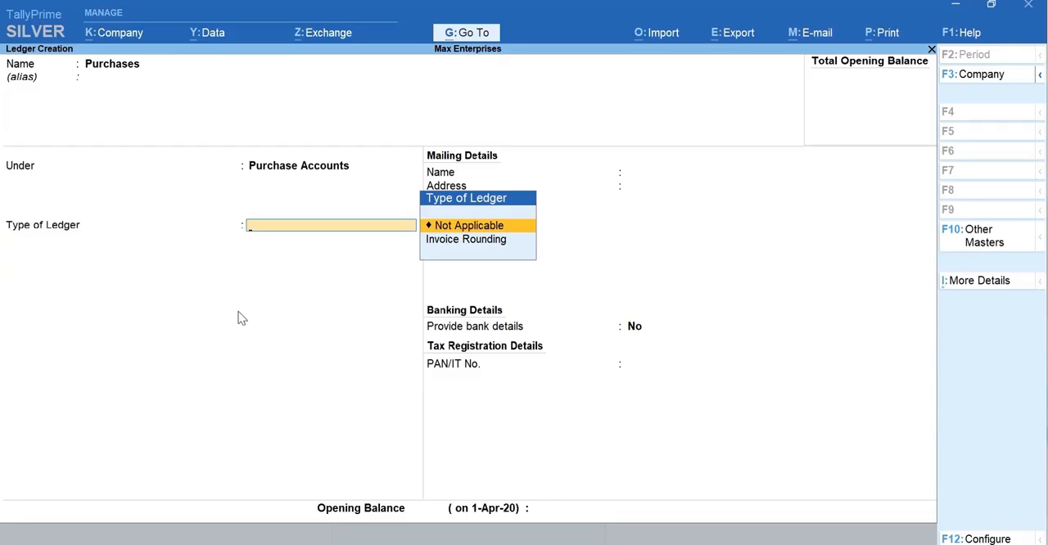
pyautogui.hotkey('ctrl', 'a')
pyautogui.press('Escape')
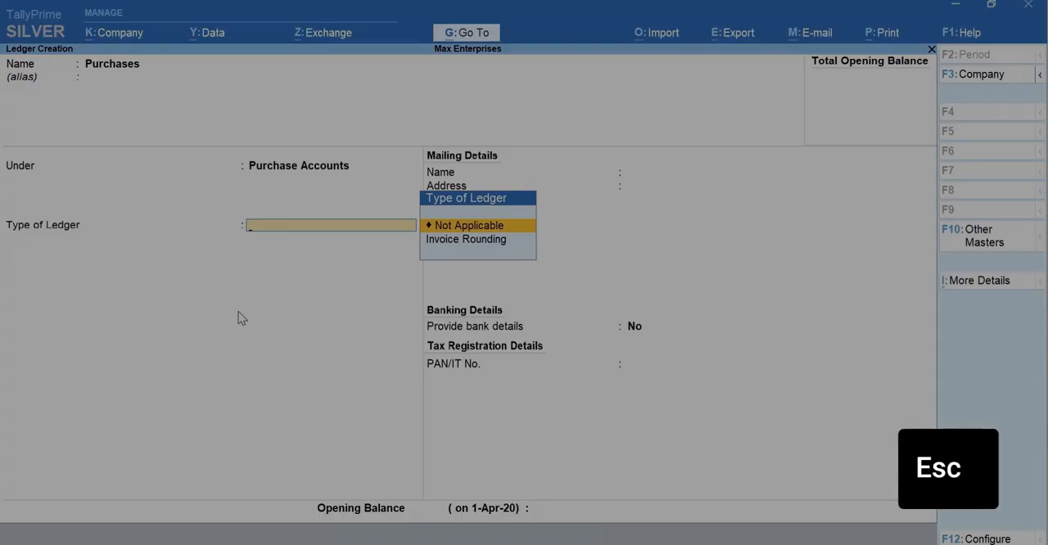
pyautogui.hotkey('ctrl', 'a')
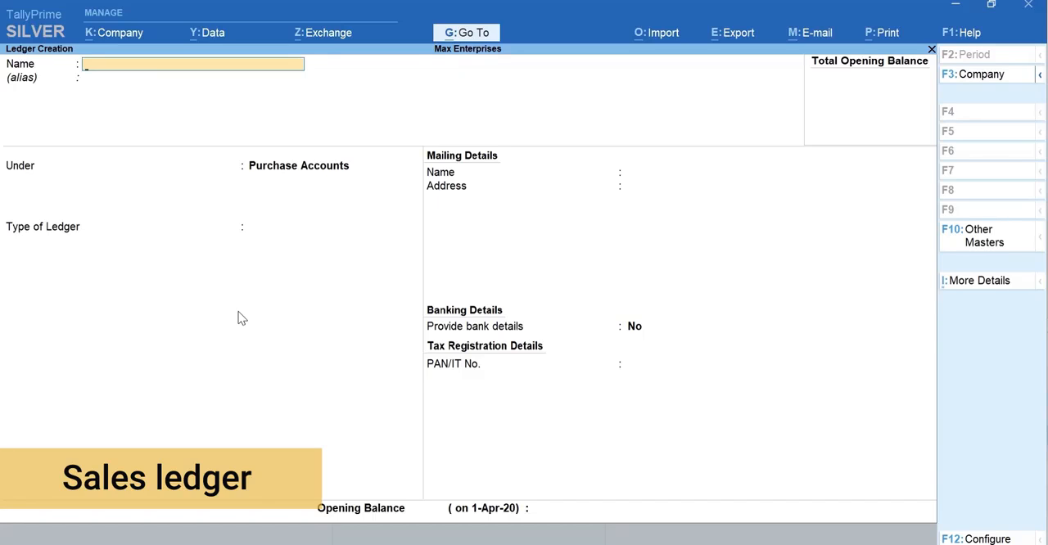
# - Create and save a ledger named Sales under the Sales Accounts group
pyautogui.write('Sales')
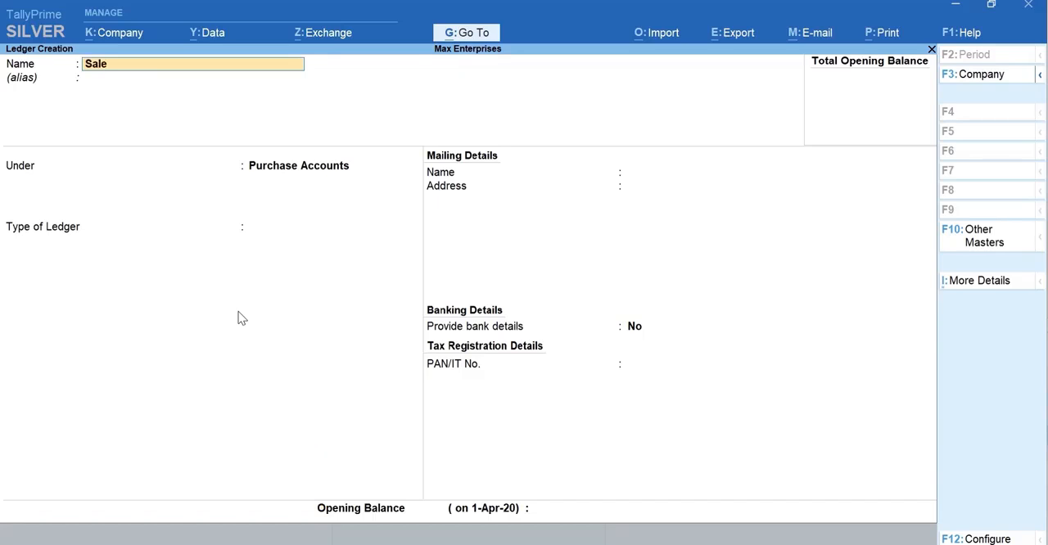
pyautogui.press('Return')
pyautogui.press('Return')
pyautogui.write('Sa')
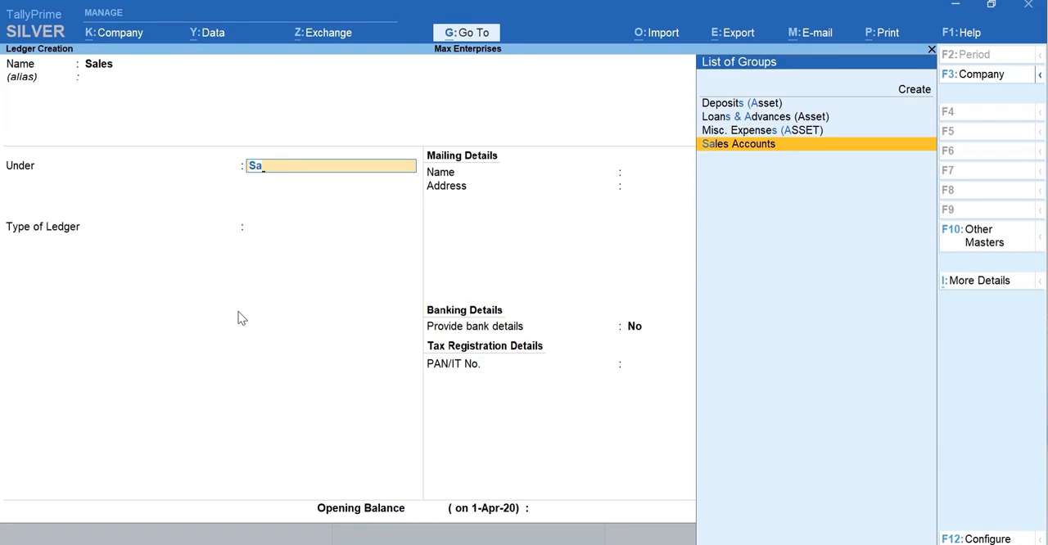
pyautogui.press('Return')
pyautogui.press('ctrl')
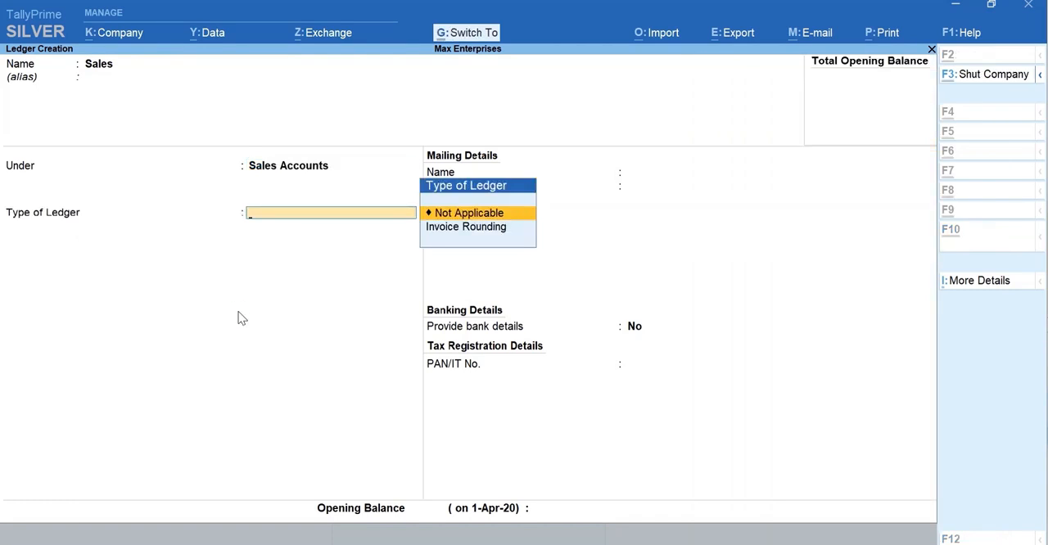
pyautogui.hotkey('ctrl', 'a')
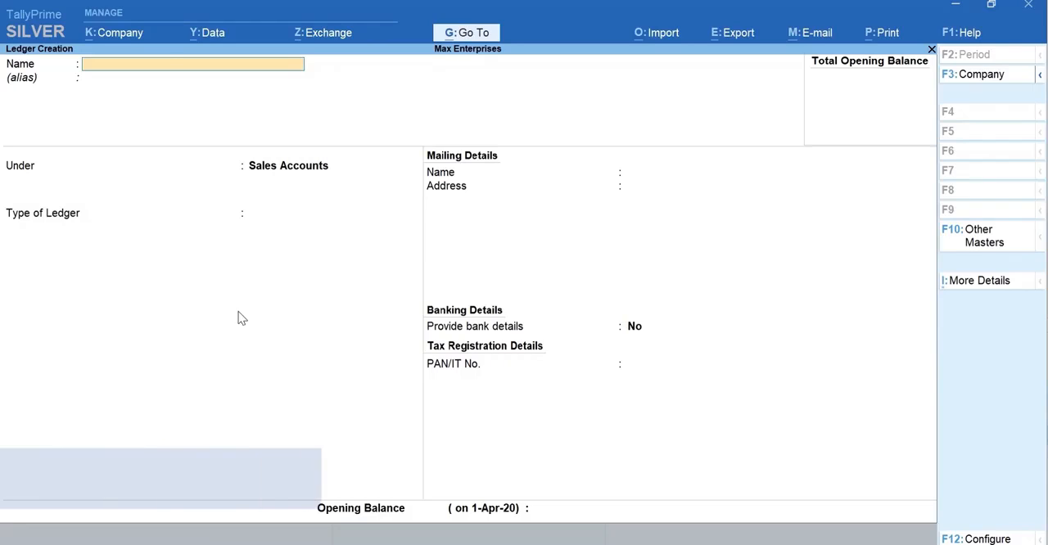
# - Name the new ledger ICICI Bank and place it under the Bank Accounts group
pyautogui.write('ICIC')
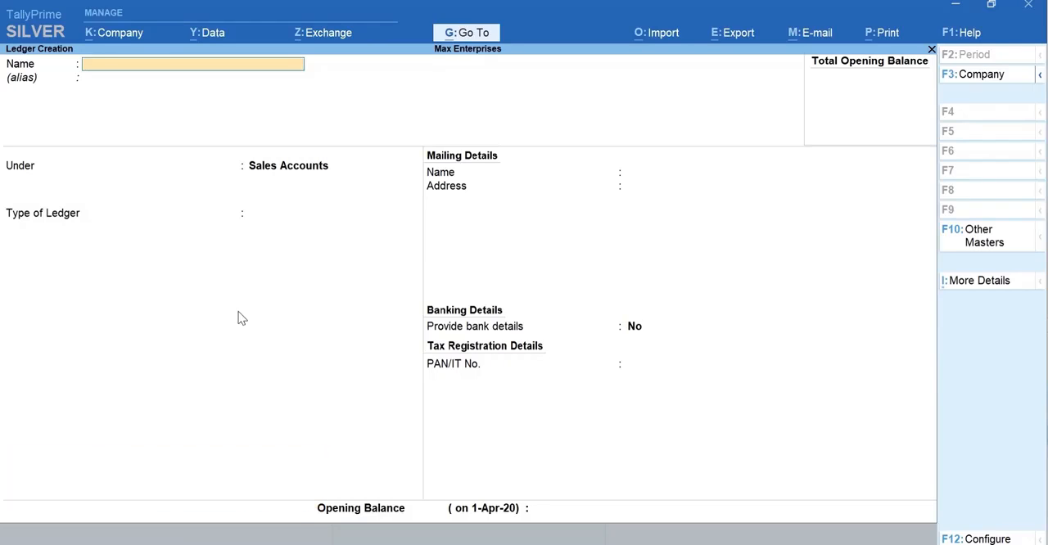
pyautogui.write('I Bank')
pyautogui.press('Return')
pyautogui.press('Return')
pyautogui.write('Bank')
pyautogui.press('Return')
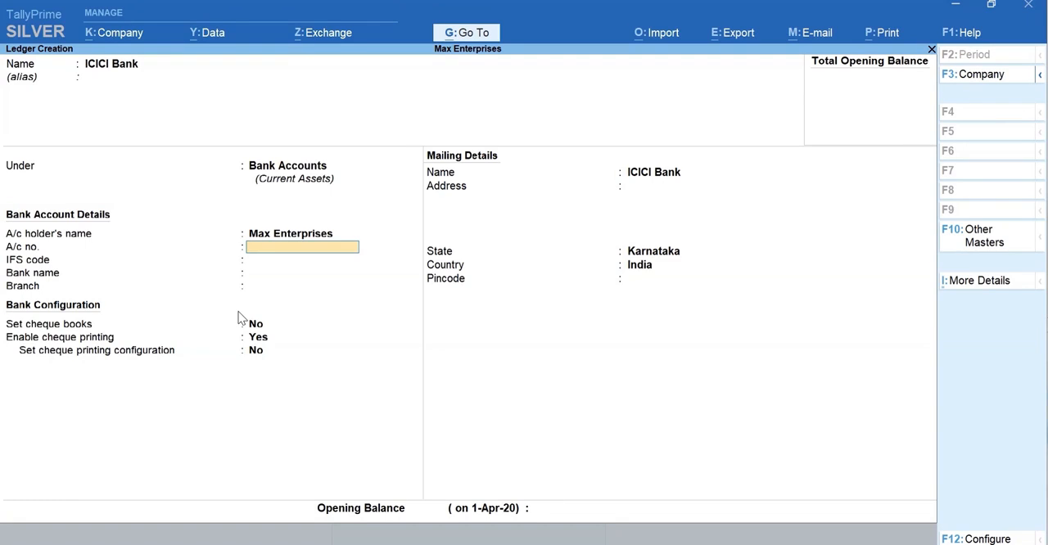
# - Fill in the bank account number, IFS code ICIC0000043, bank name ICICI Bank (India) and branch HSR Layout for the ICICI Bank ledger
pyautogui.write('423457888')
pyautogui.press('Return')
pyautogui.write('ICIC0000043')
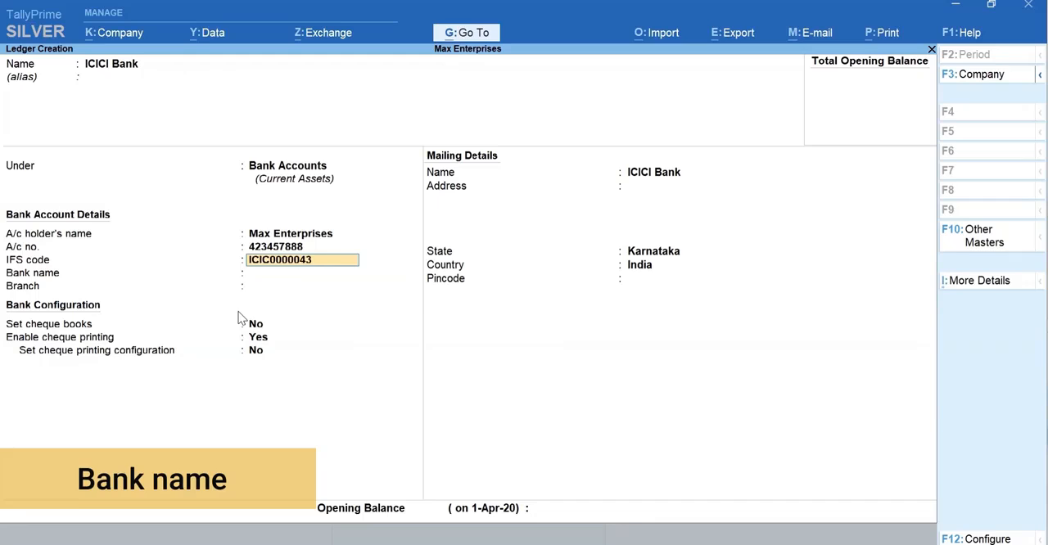
pyautogui.press('Return')
pyautogui.write('icici')
pyautogui.press('Return')
pyautogui.write('HSR Lay')
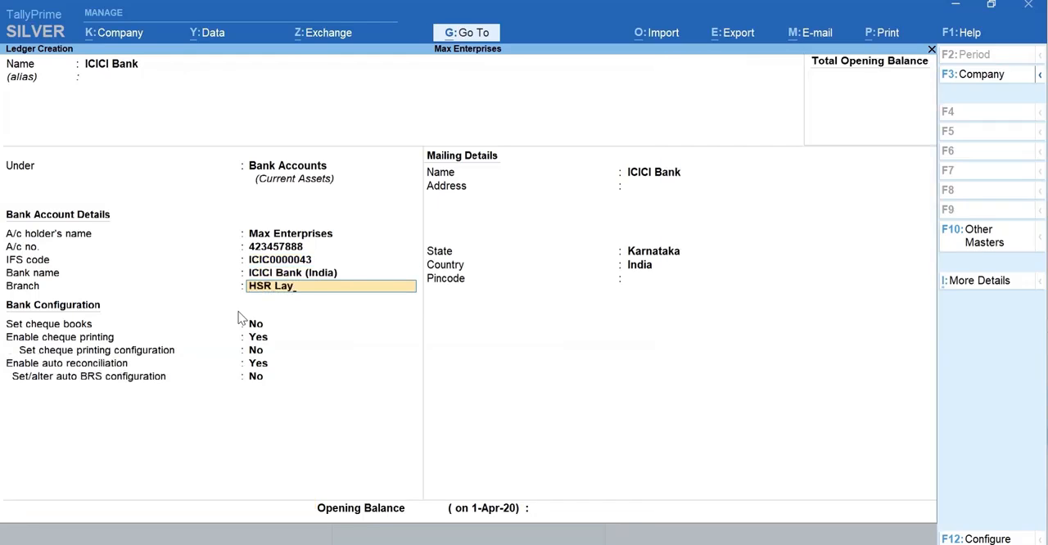
pyautogui.write('out')
pyautogui.press('Return')
pyautogui.press('Return')
pyautogui.press('Return')
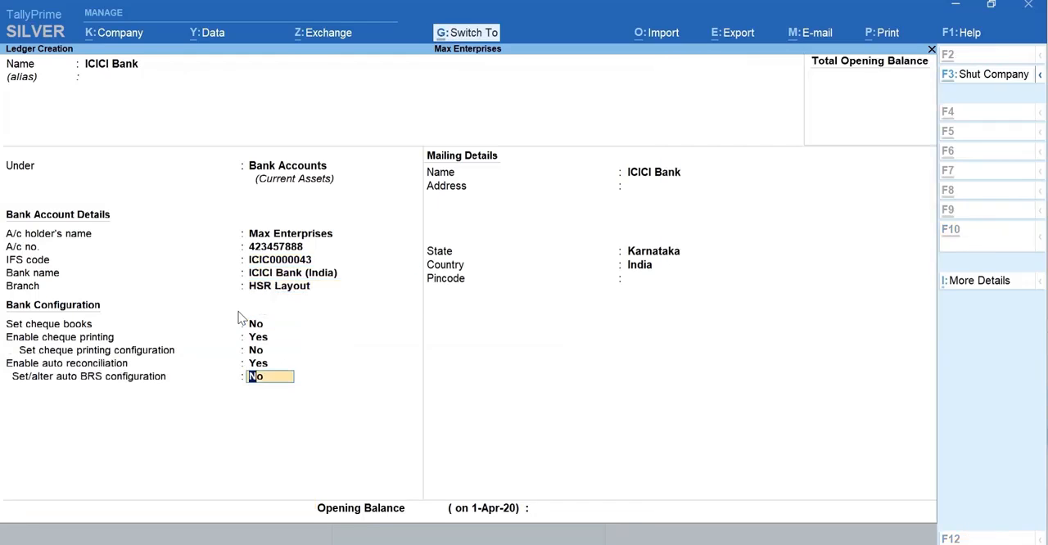
# - Save the ICICI Bank ledger with the default bank configuration and return to the Gateway of Tally
pyautogui.hotkey('ctrl', 'a')
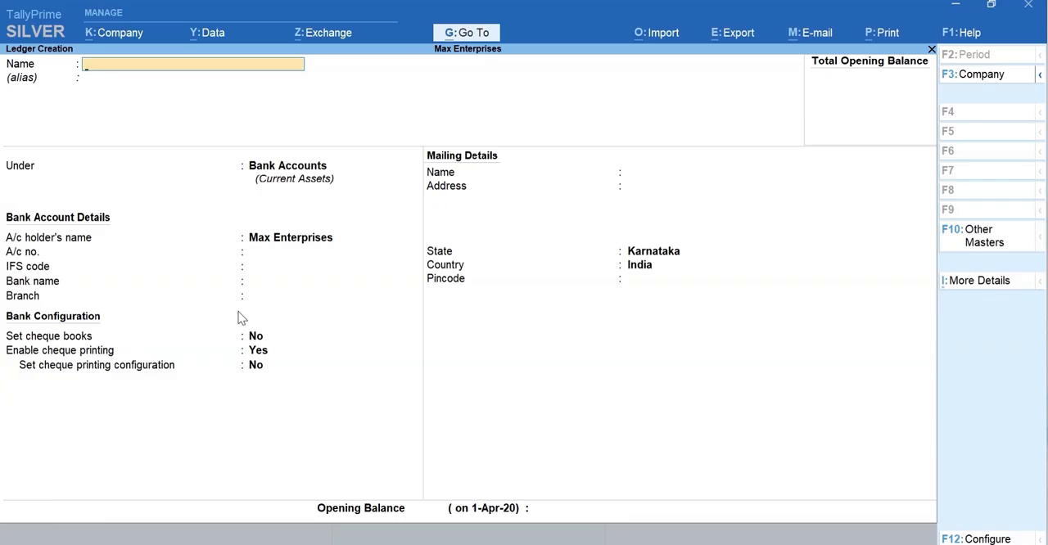
pyautogui.press('Escape')
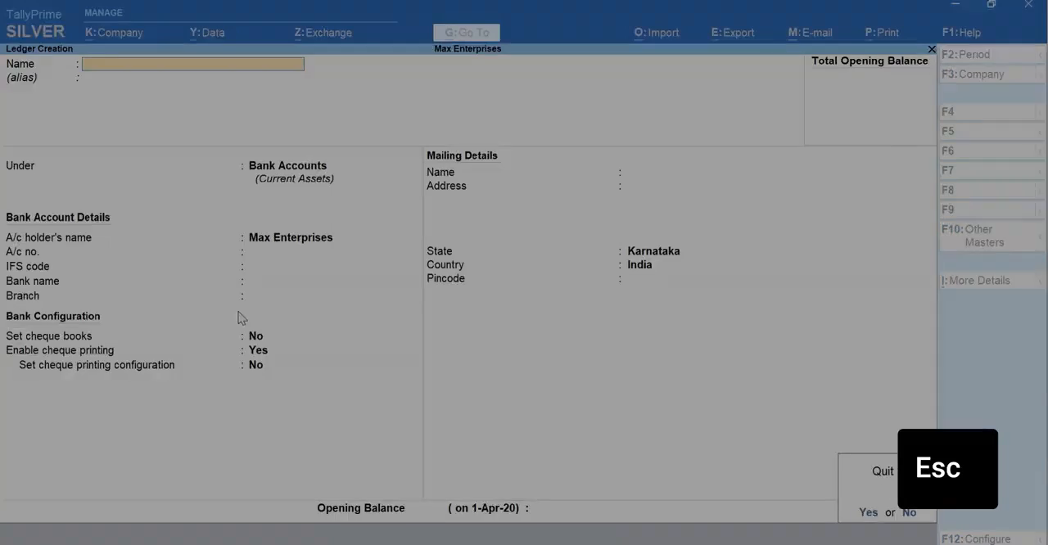
pyautogui.press('Escape')
pyautogui.press('Escape')
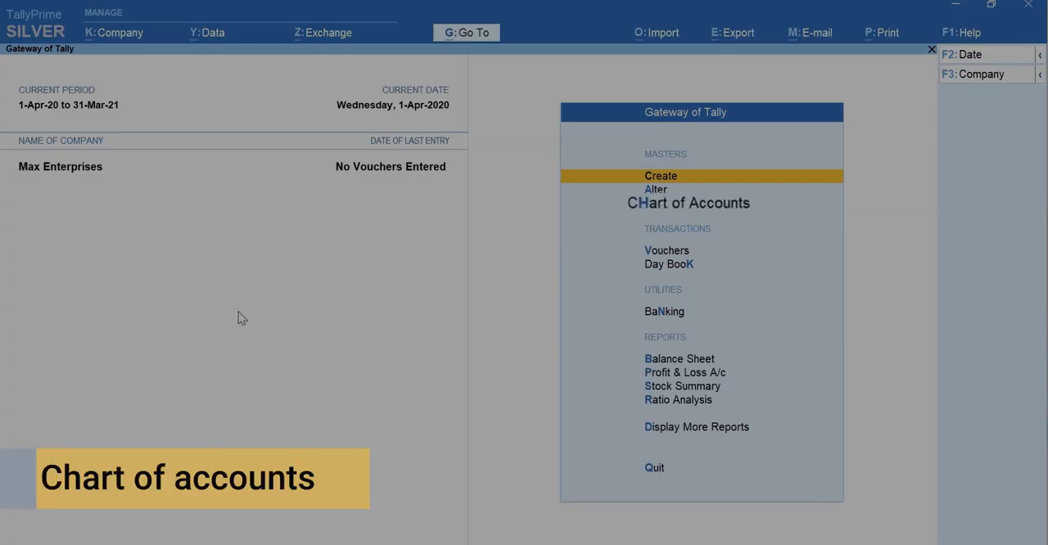
# - Open the ledgers' Chart of Accounts and start Multi Create under the Indirect Expenses group
pyautogui.press('h')
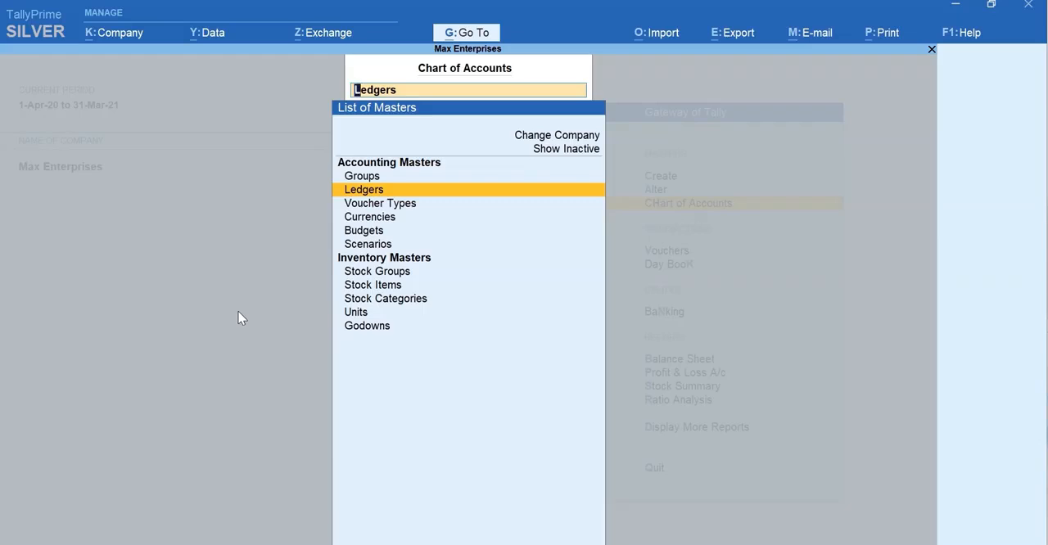
pyautogui.press('Return')
pyautogui.hotkey('alt', 'h')
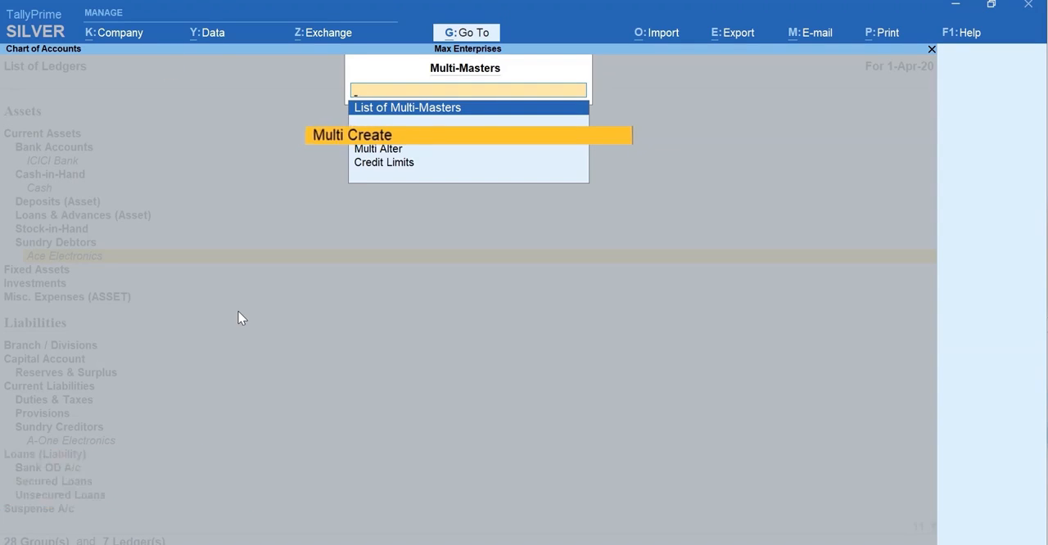
pyautogui.press('Return')
pyautogui.write('Indi')
pyautogui.press('Down')
pyautogui.press('Up')
pyautogui.press('Return')
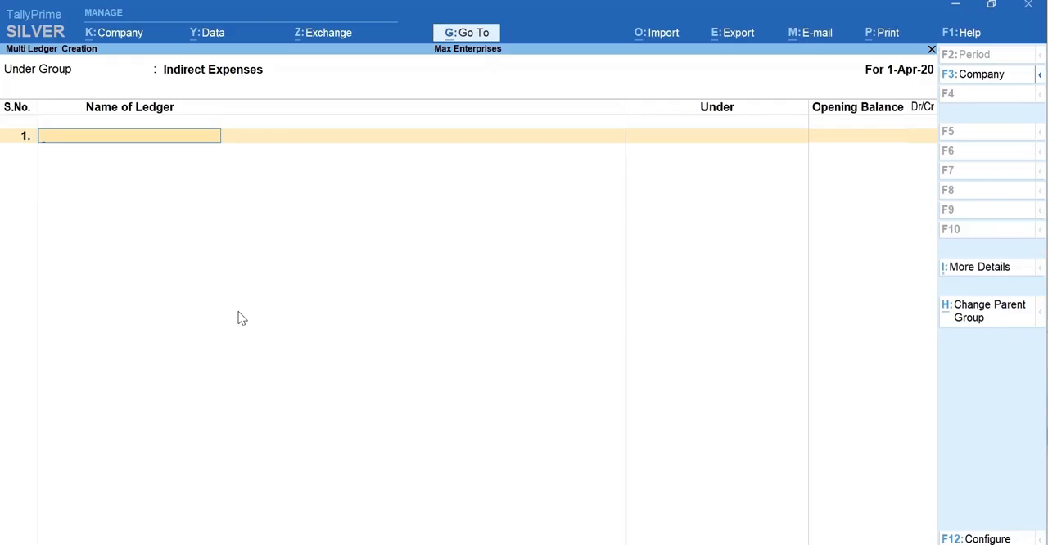
# - Create and save the Rent, Conveyance and Office Expenses ledgers together, leaving their opening balances blank
pyautogui.write('Rent')
pyautogui.press('Return')
pyautogui.press('Return')
pyautogui.write('Conveyance')
pyautogui.press('Return')
pyautogui.press('Return')
pyautogui.write('Office Expenses')
pyautogui.press('Return')
pyautogui.press('Return')
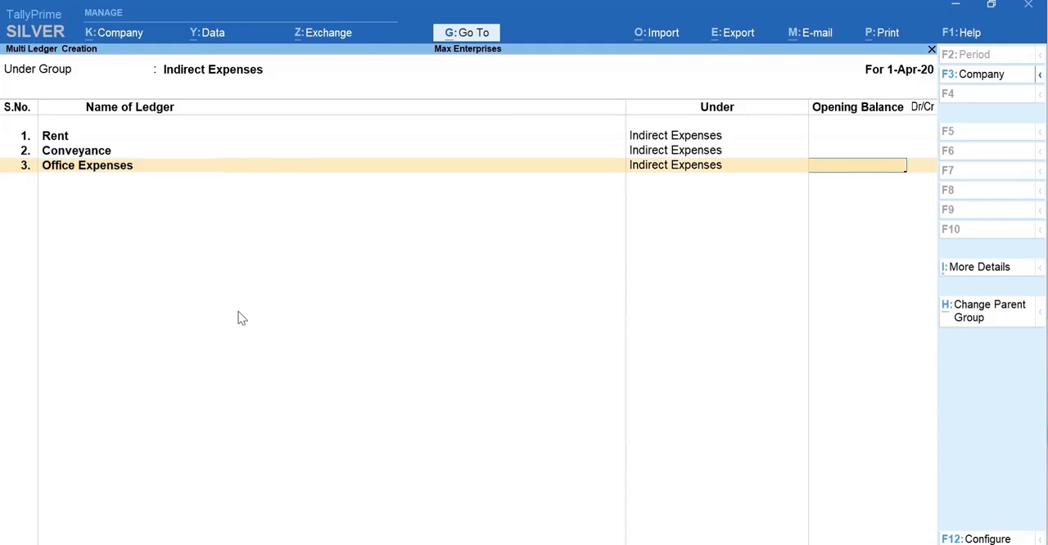
pyautogui.press('Return')
pyautogui.press('Return')
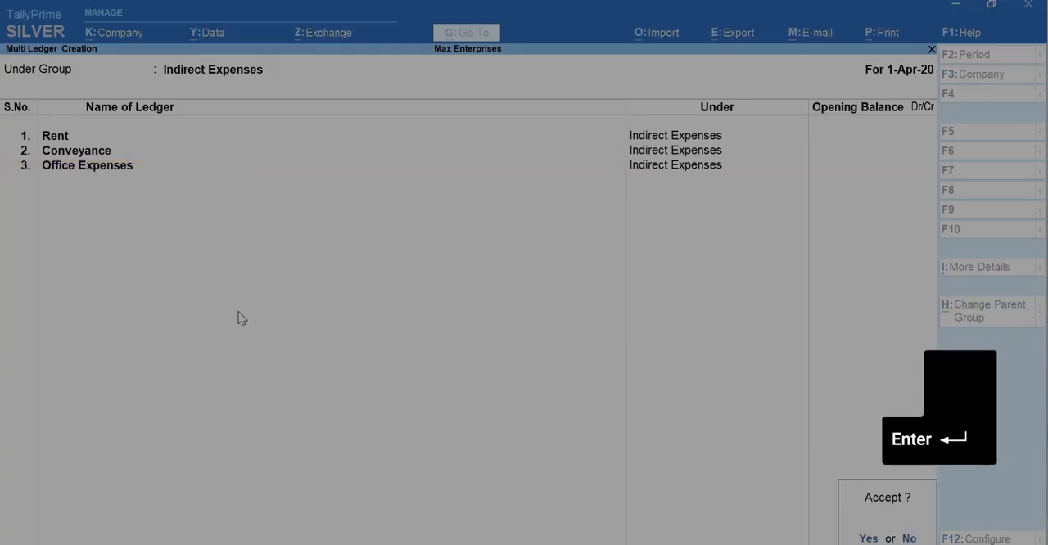
pyautogui.press('Return')
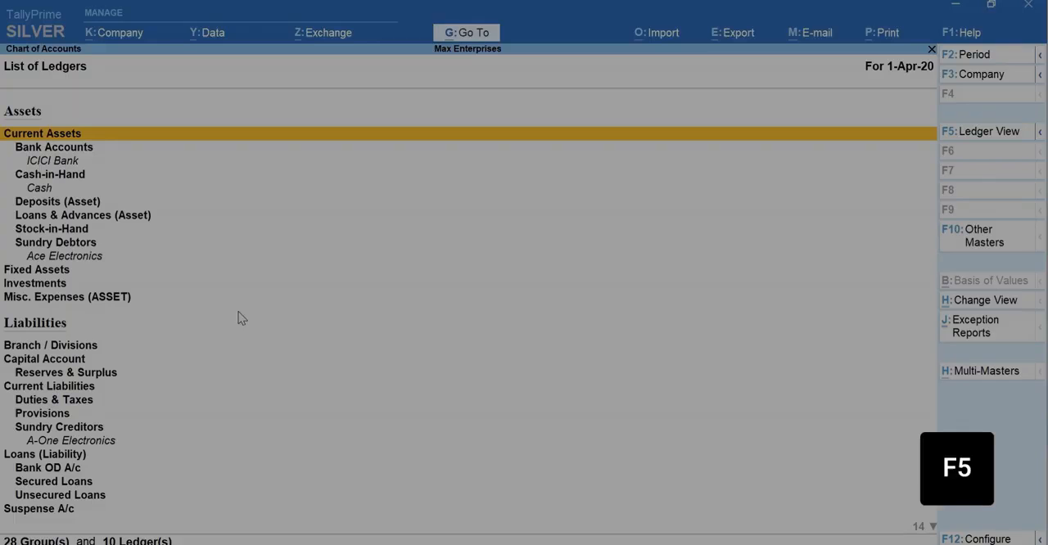
# - View the Chart of Accounts as a ledger list, check the available exception reports, and return to the Gateway of Tally
pyautogui.press('F5')
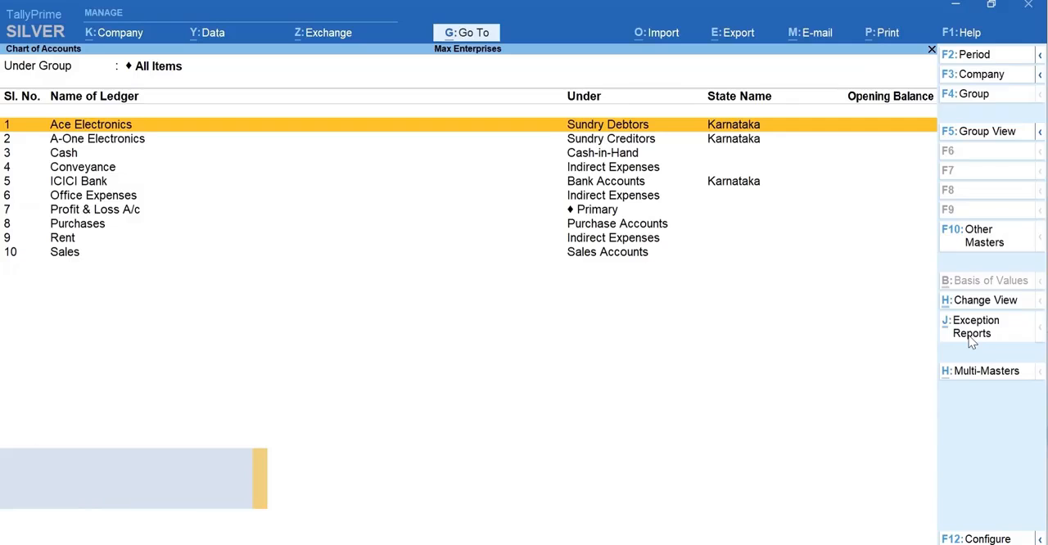
pyautogui.click(970, 339)
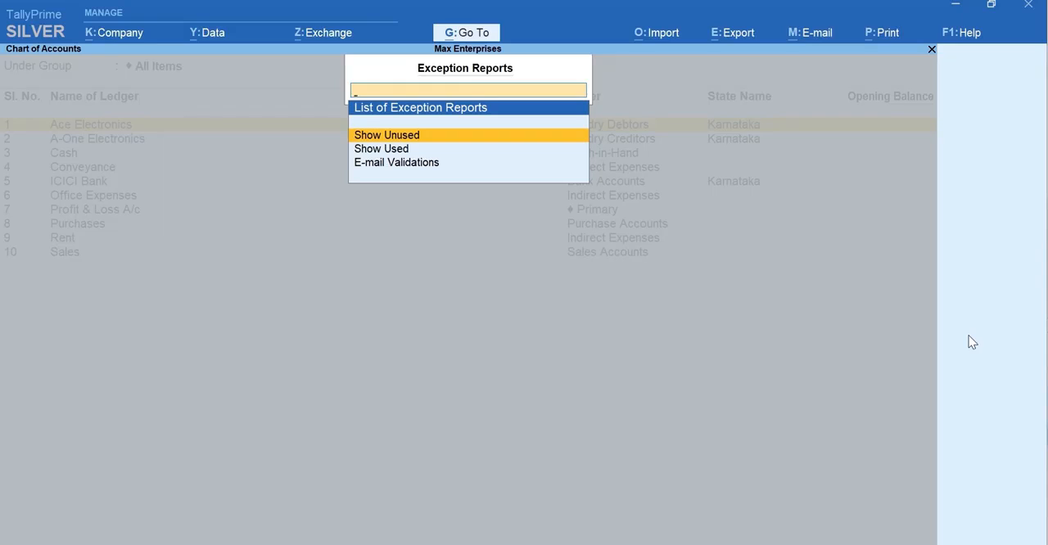
pyautogui.press('Escape')
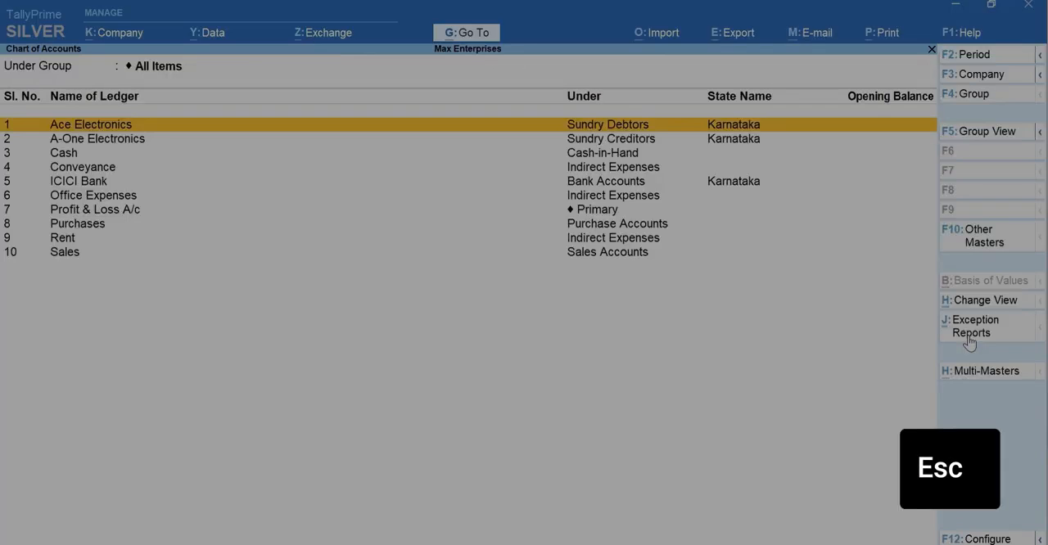
pyautogui.press('Escape')
pyautogui.press('Escape')
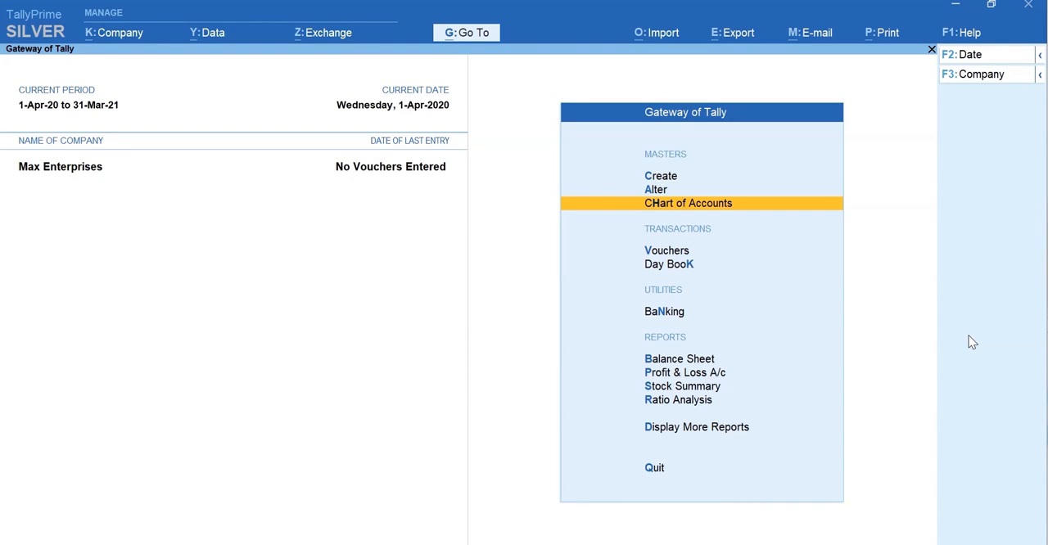
# - Open the Ace Electronics ledger for alteration, review its details and close it without making changes
pyautogui.press('a')
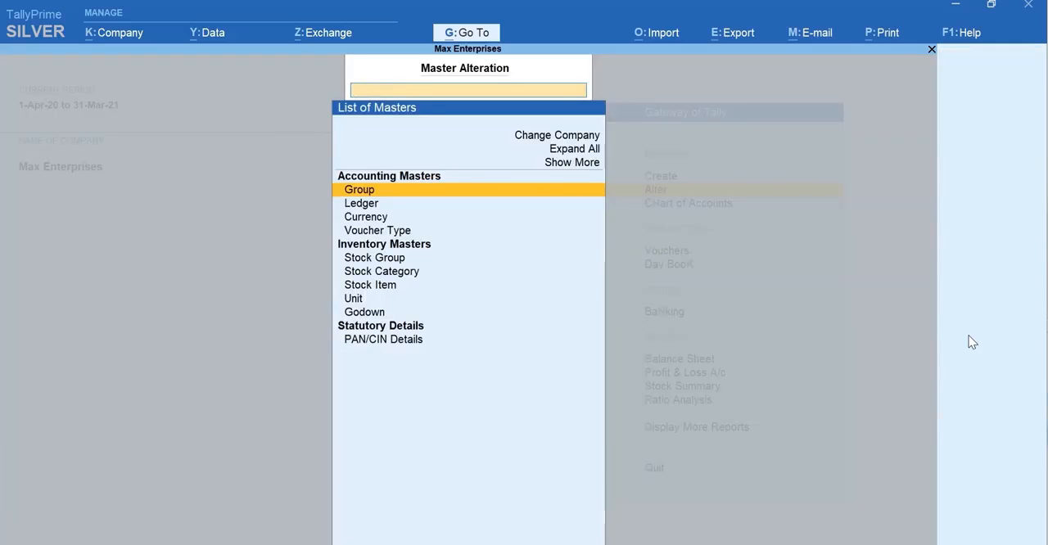
pyautogui.press('Down')
pyautogui.press('Return')
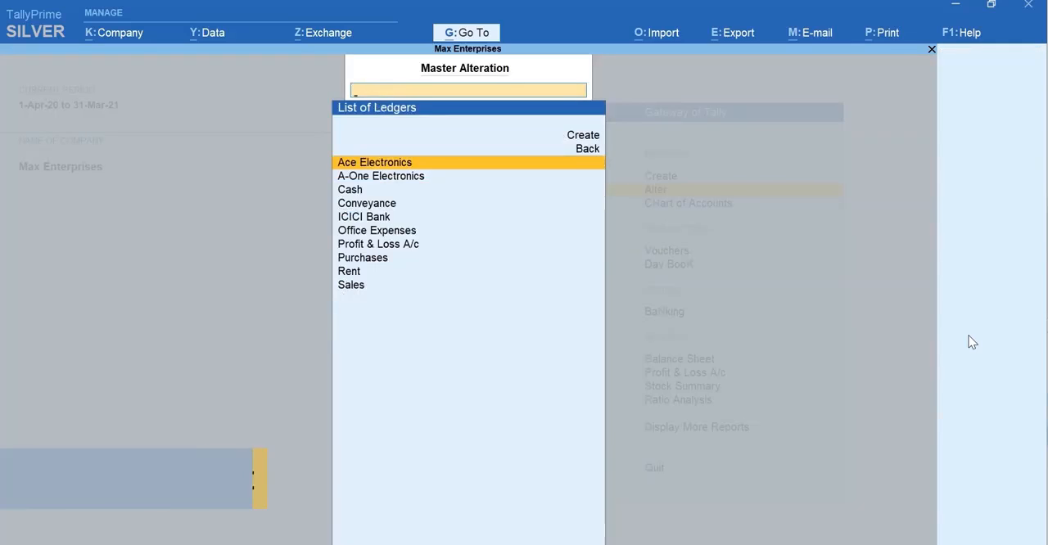
pyautogui.press('Return')
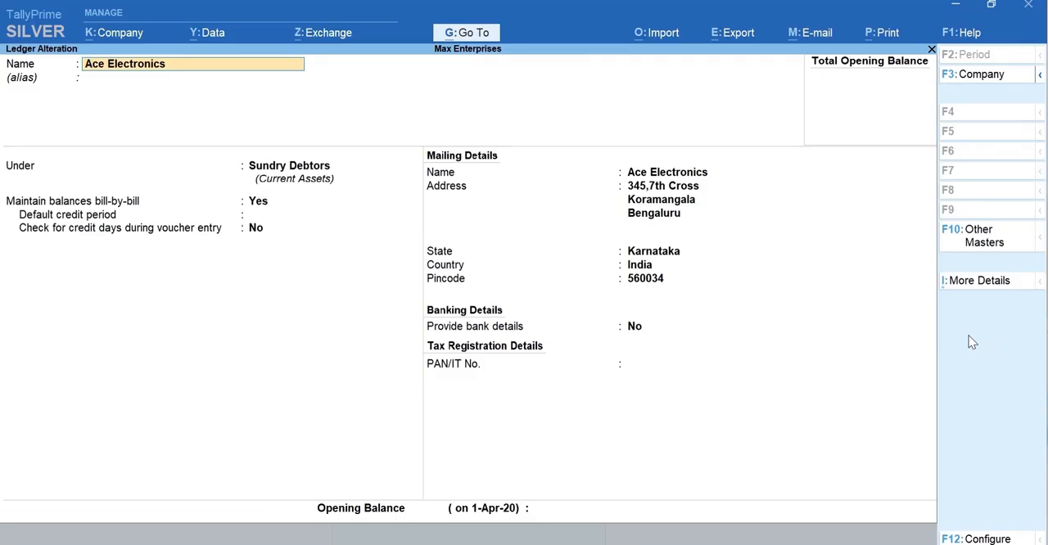
pyautogui.press('Escape')
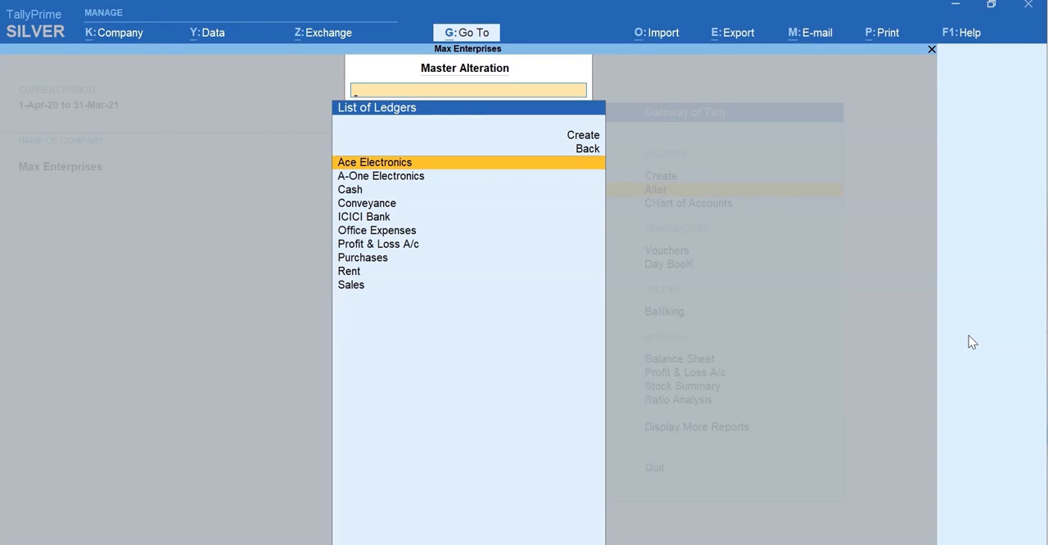
# - Browse the ledgers available for alteration as far as Profit & Loss A/c, and return to the Gateway of Tally
pyautogui.press('Down')
pyautogui.press('Down')
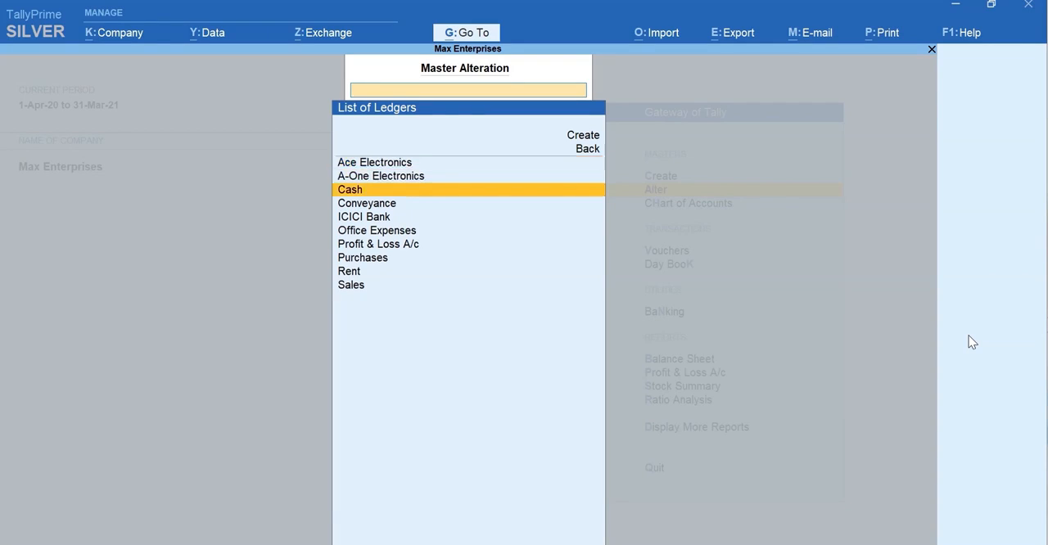
pyautogui.press('Down')
pyautogui.press('Down')
pyautogui.press('Down')
pyautogui.press('Down')
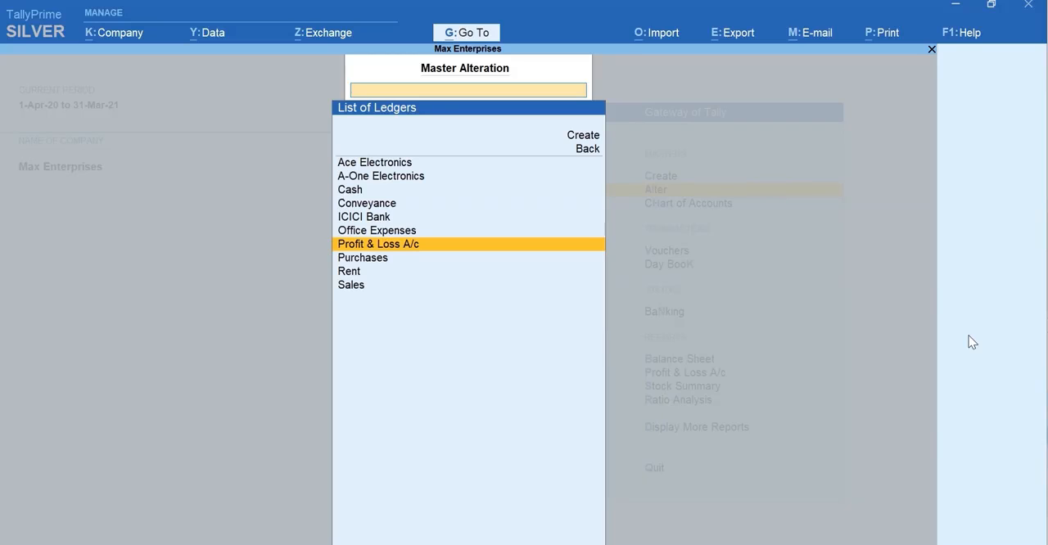
pyautogui.press('Escape')
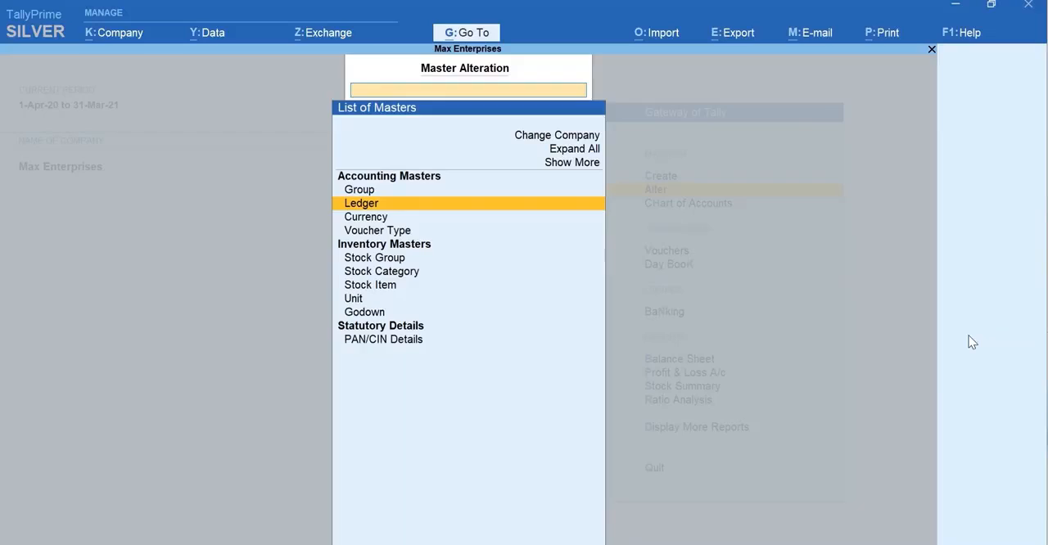
pyautogui.press('Escape')
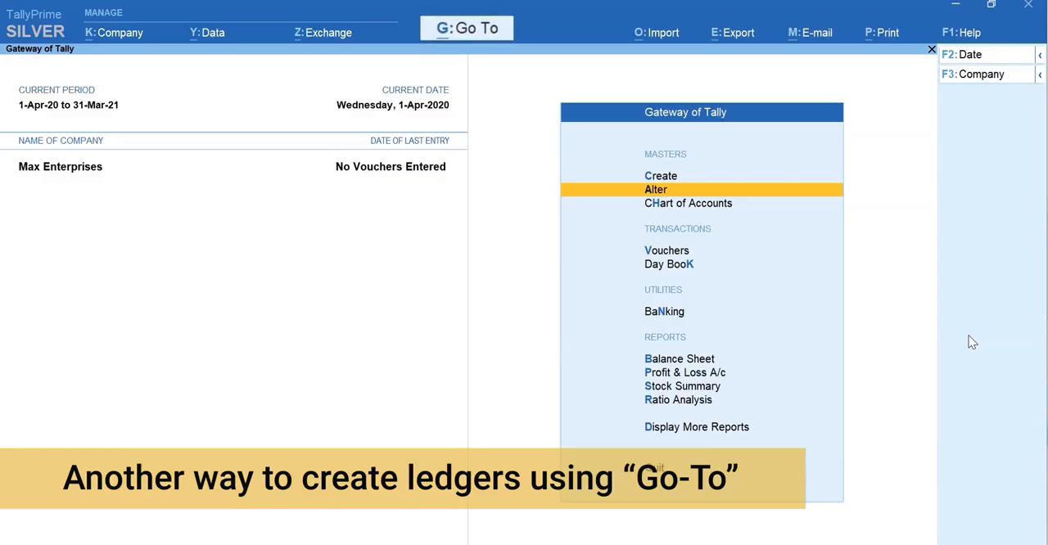
# - Open the Balance Sheet and, using Go To, start creating a master ledger named Office Furniture
pyautogui.press('b')
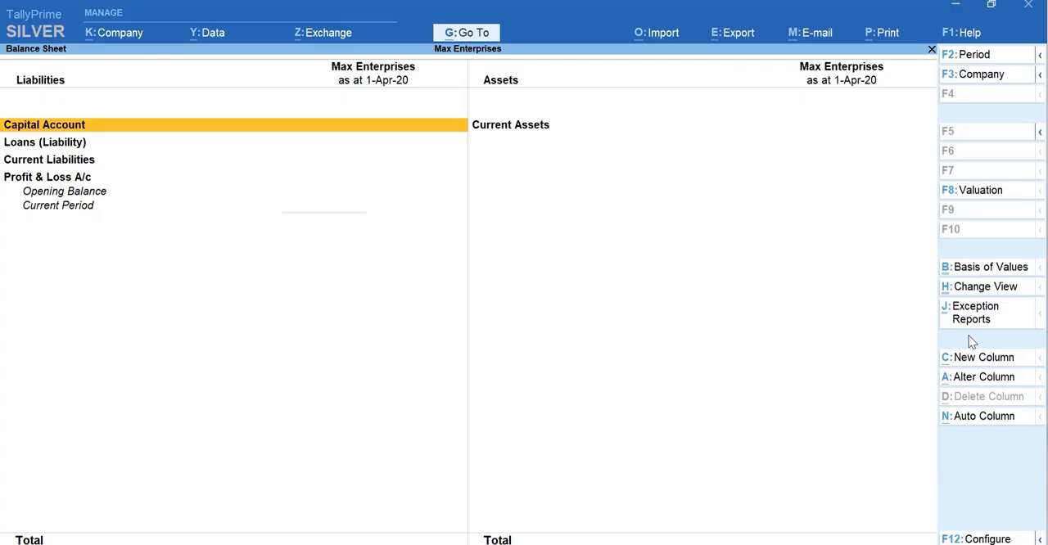
pyautogui.hotkey('alt', 'g')
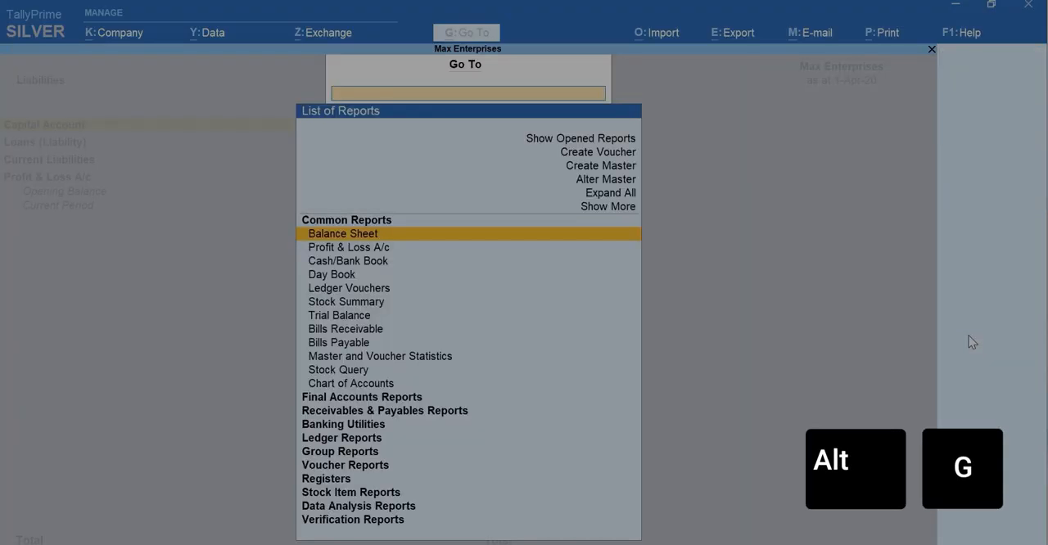
pyautogui.press('Up')
pyautogui.press('Up')
pyautogui.press('Up')
pyautogui.press('Up')
pyautogui.press('Up')
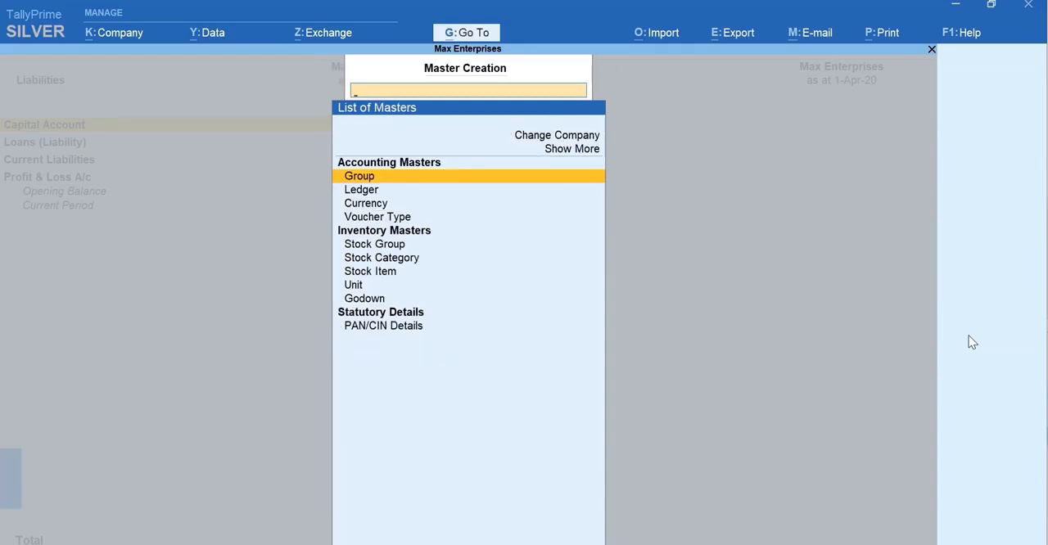
pyautogui.press('Down')
pyautogui.press('Return')
pyautogui.write('Office Furniture')
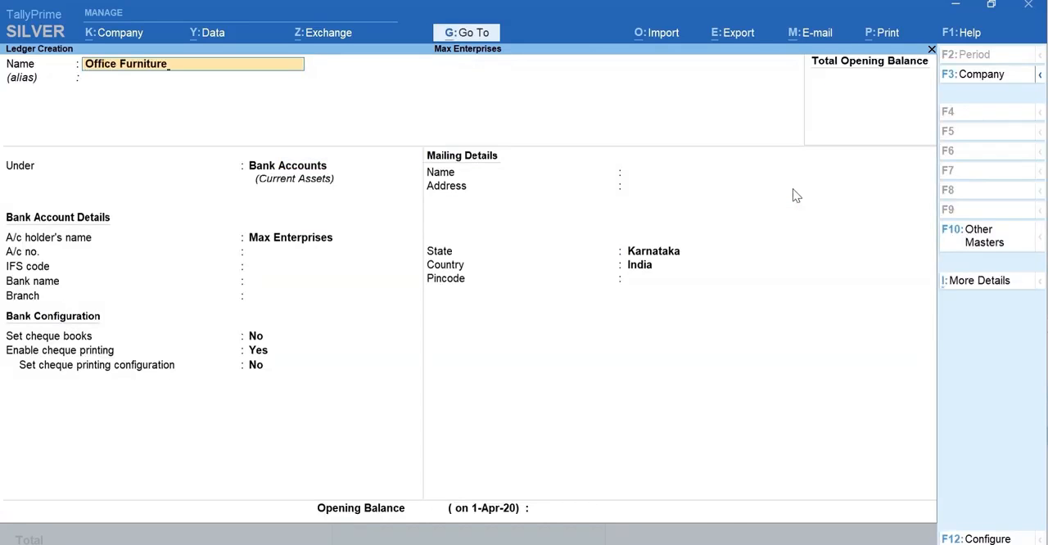
pyautogui.press('Return')
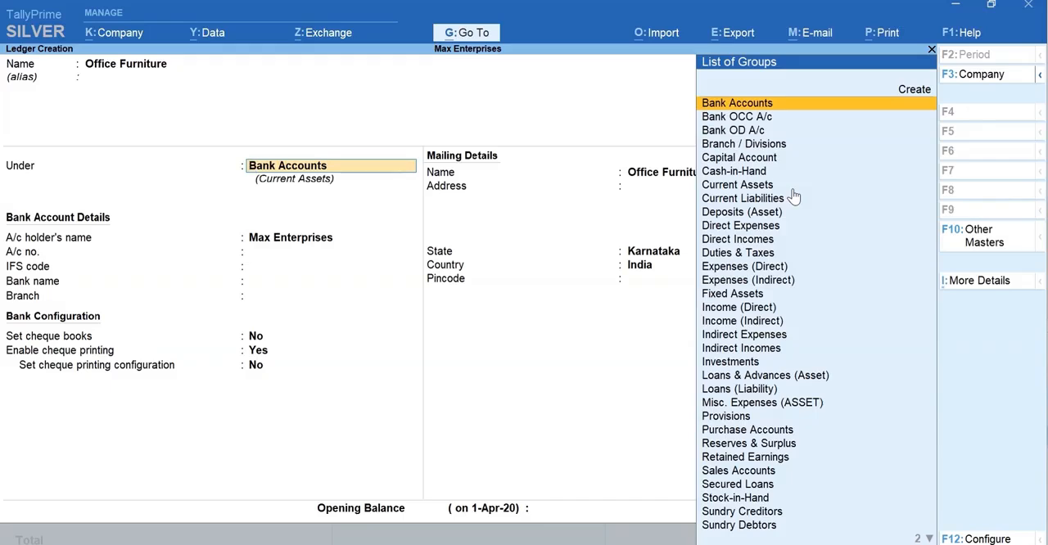
# - Place the Office Furniture ledger under Fixed Assets, give it an opening balance of 60000, and save it
pyautogui.write('fix')
pyautogui.press('Return')
pyautogui.press('Return')
pyautogui.press('Return')
pyautogui.press('Return')
pyautogui.press('Return')
pyautogui.press('Return')
pyautogui.press('Return')
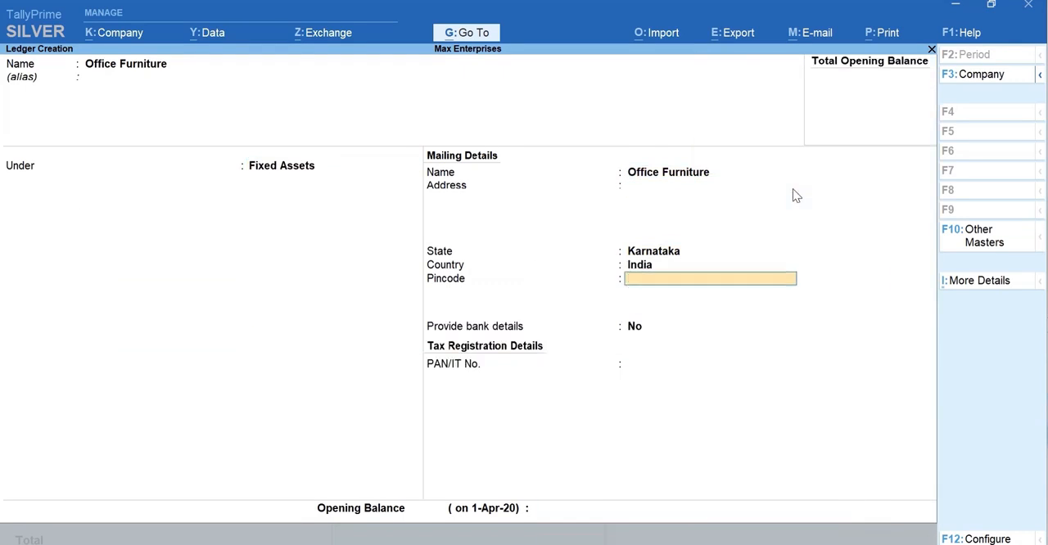
pyautogui.write('60000')
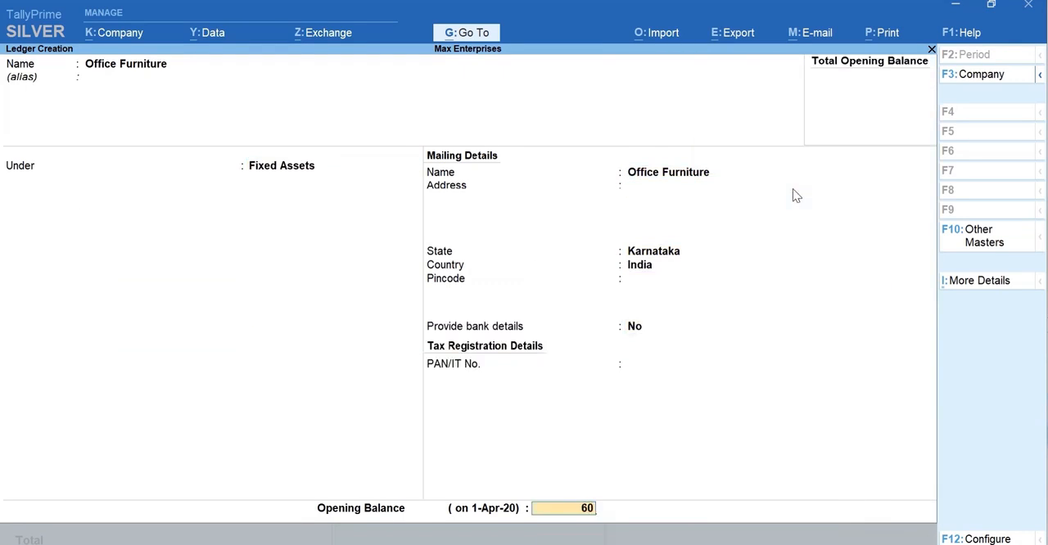
pyautogui.press('Return')
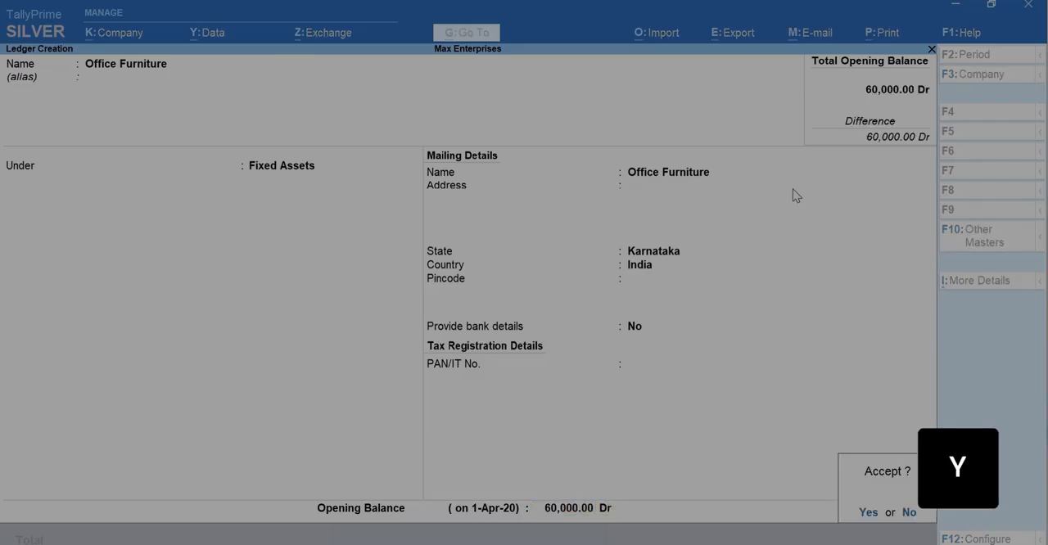
pyautogui.press('y')
# - Return to the Balance Sheet, expand Fixed Assets to check the Office Furniture entry, and leave the report
pyautogui.press('Escape')
pyautogui.press('Escape')
pyautogui.press('Right')
pyautogui.hotkey('shift', 'Return')
pyautogui.press('Down')
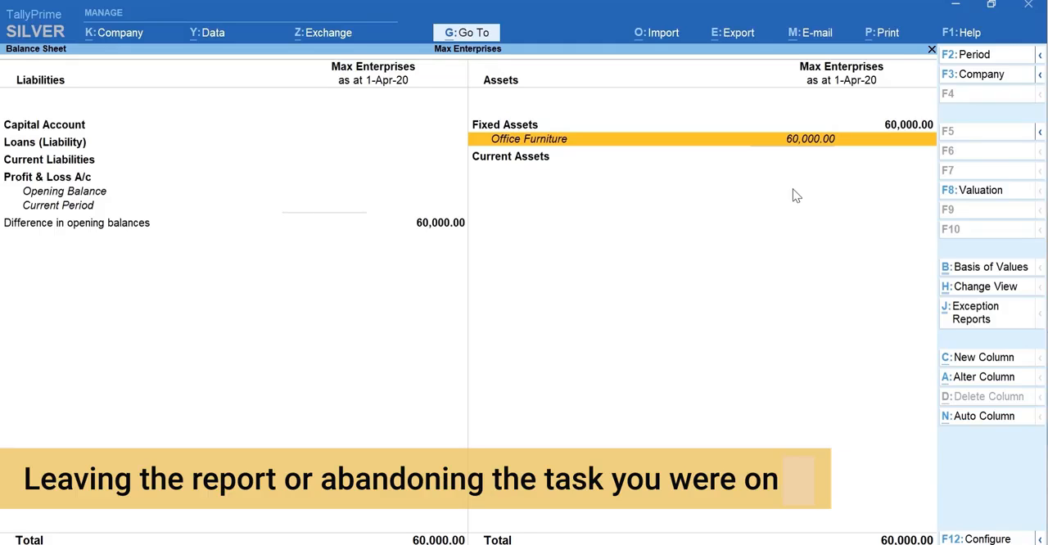
pyautogui.press('Escape')
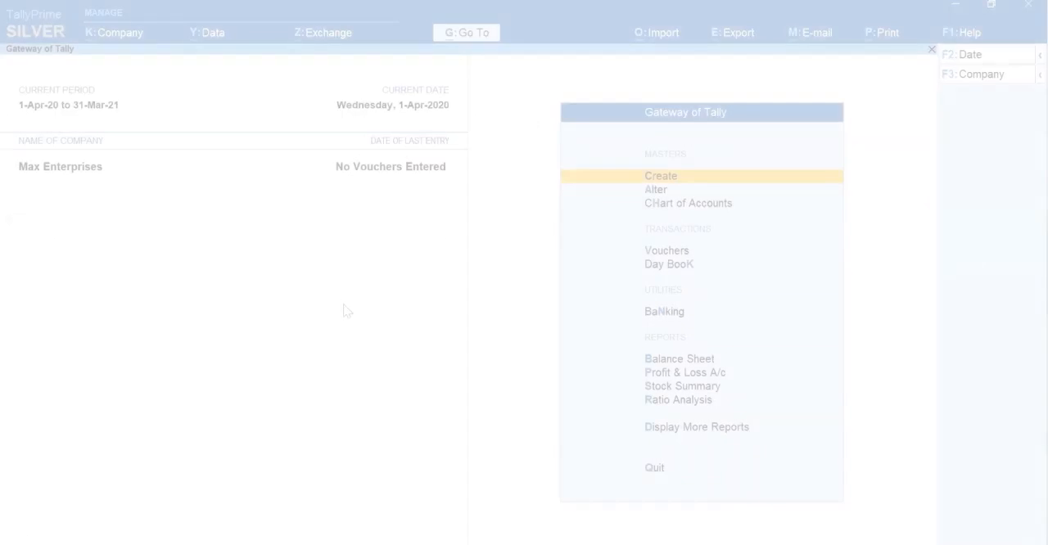